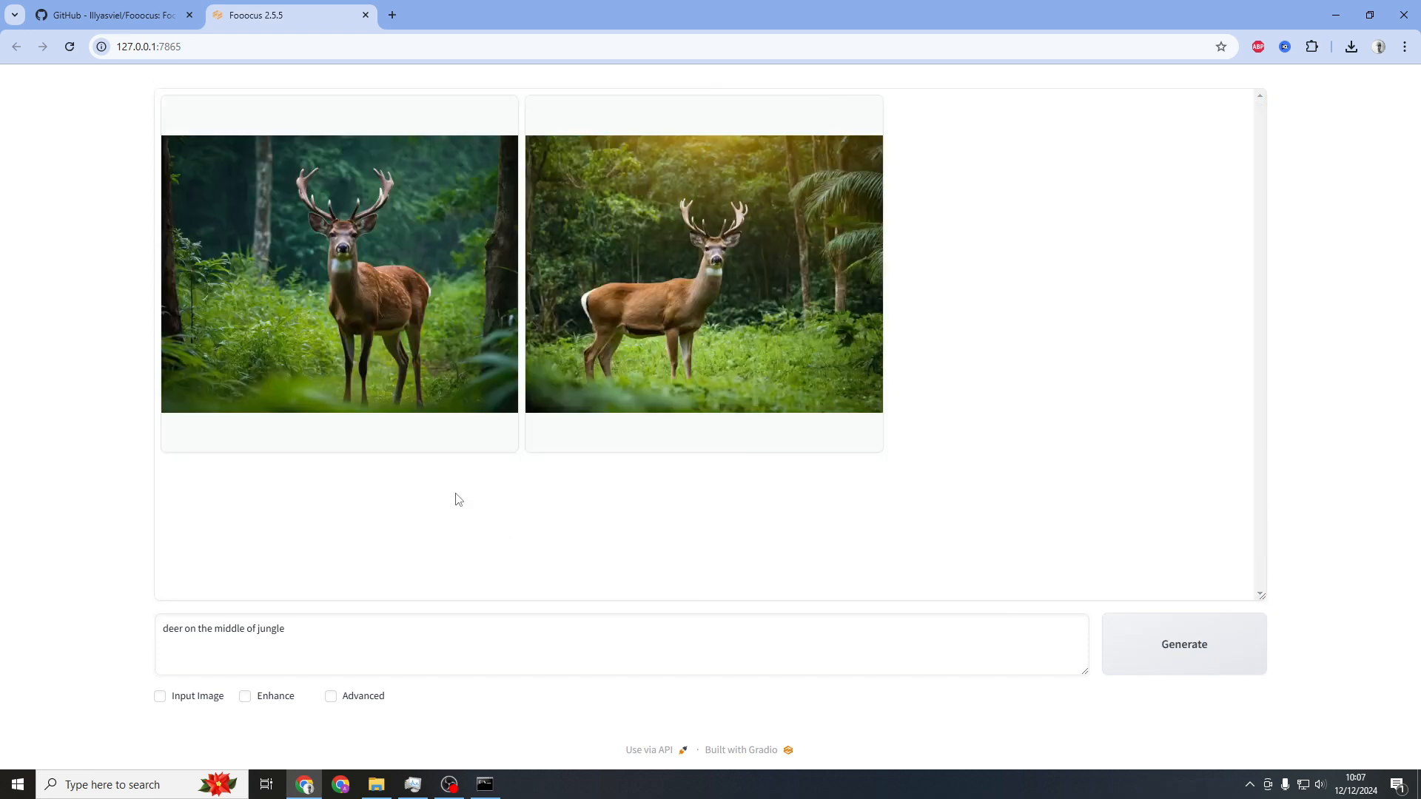
Open the generated deer images in full-size preview, browse to the second one, and close the preview
left_click(362, 286)
left_click(666, 421)
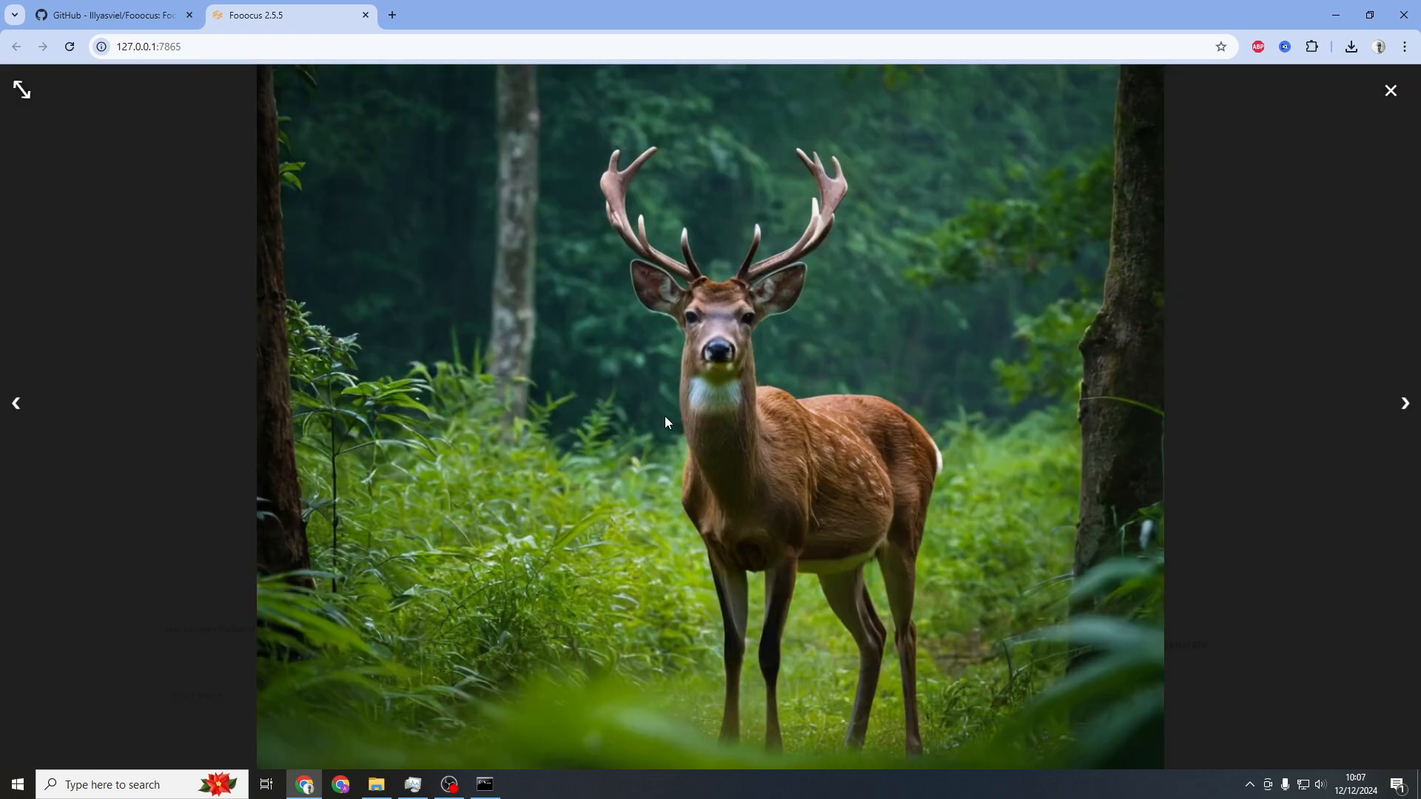
left_click(1406, 405)
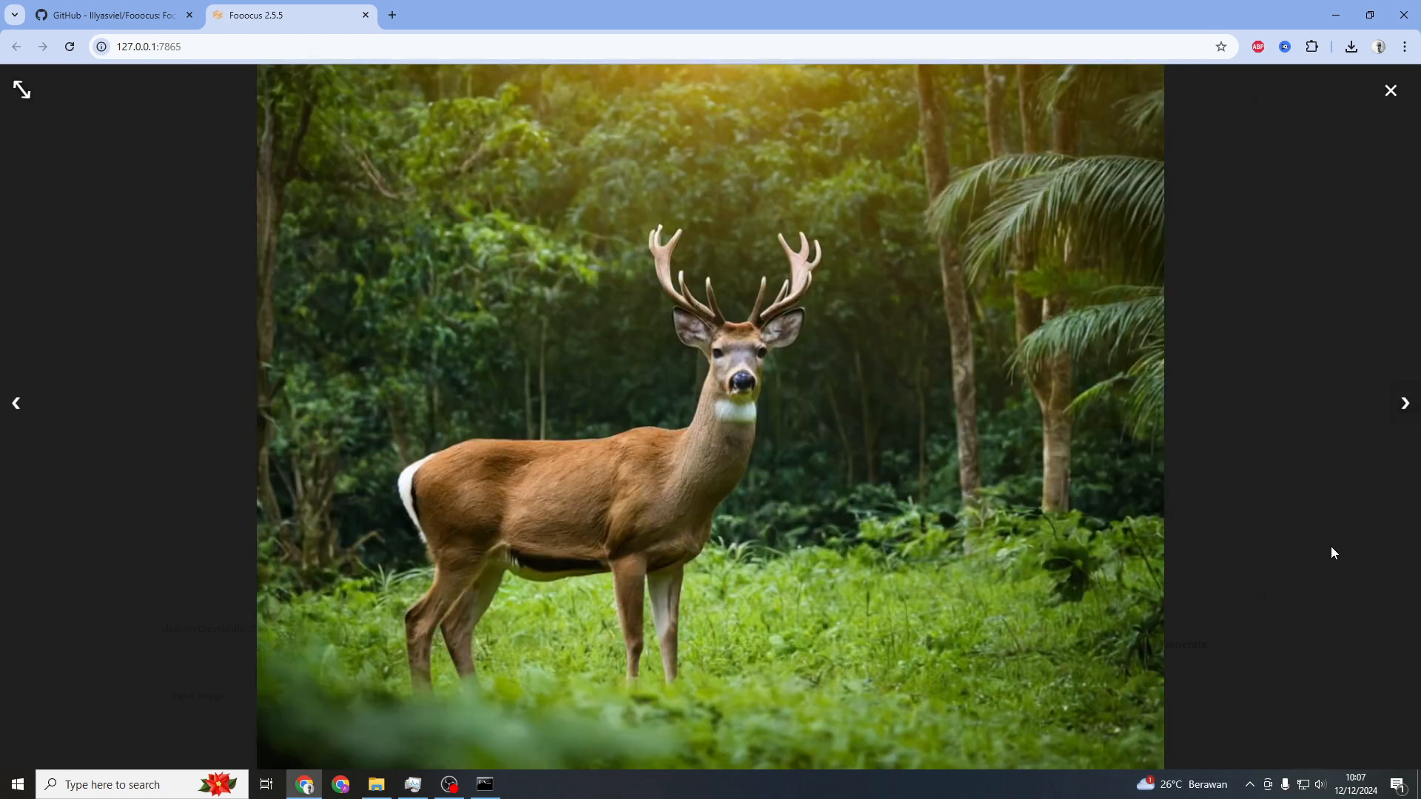
left_click(1316, 527)
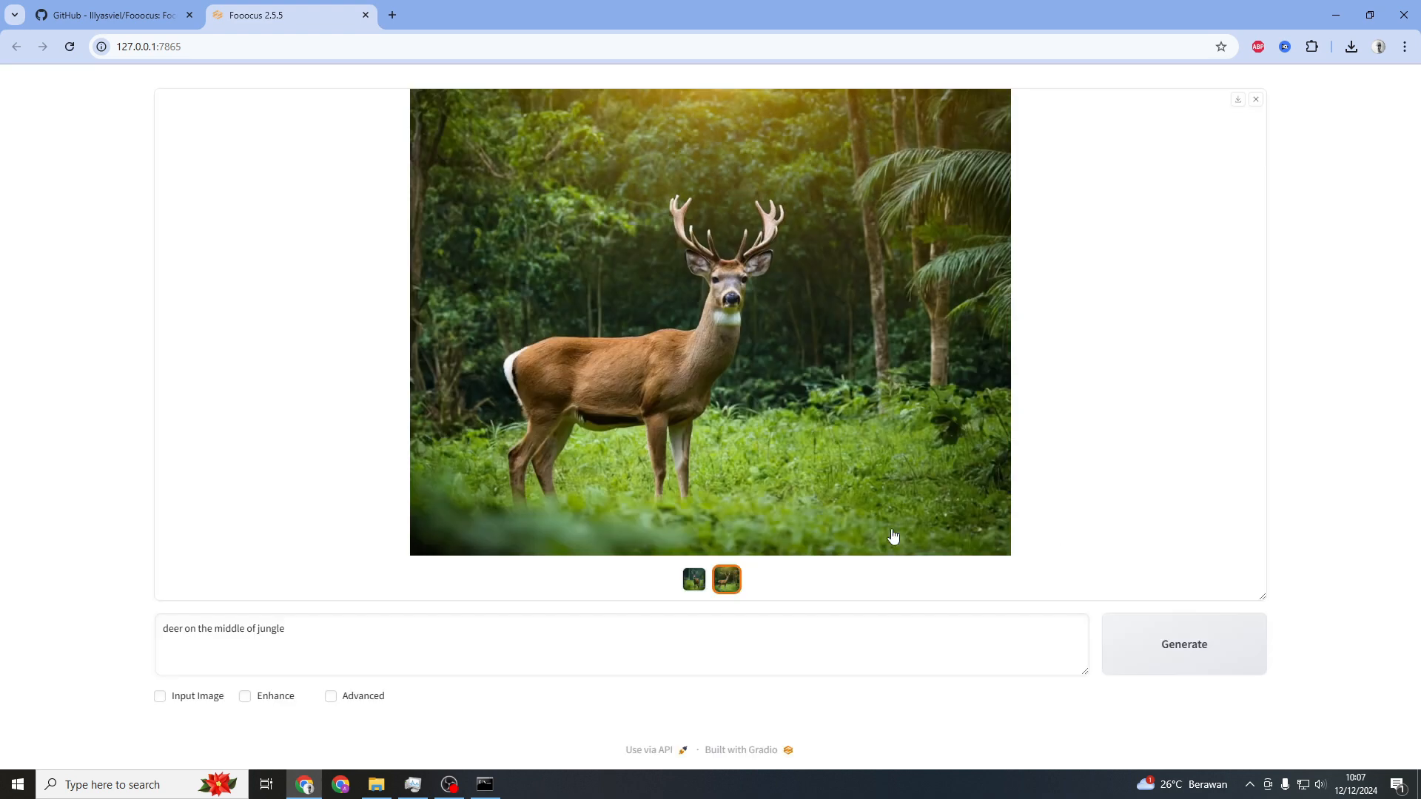
Replace the prompt with "girl photo selfie on the street" and generate new images
left_click_drag(333, 625, 87, 634)
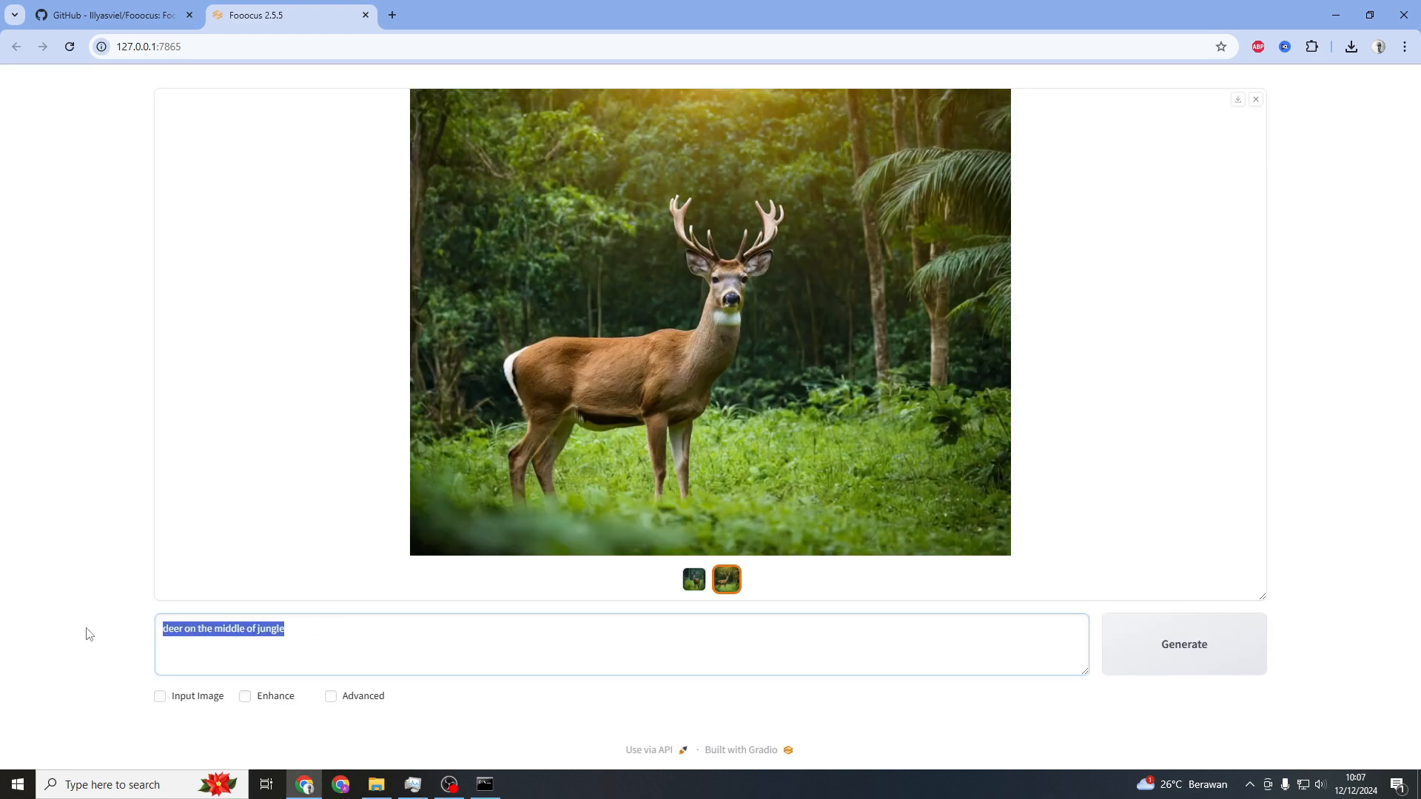
type("girl photo selfie on the street")
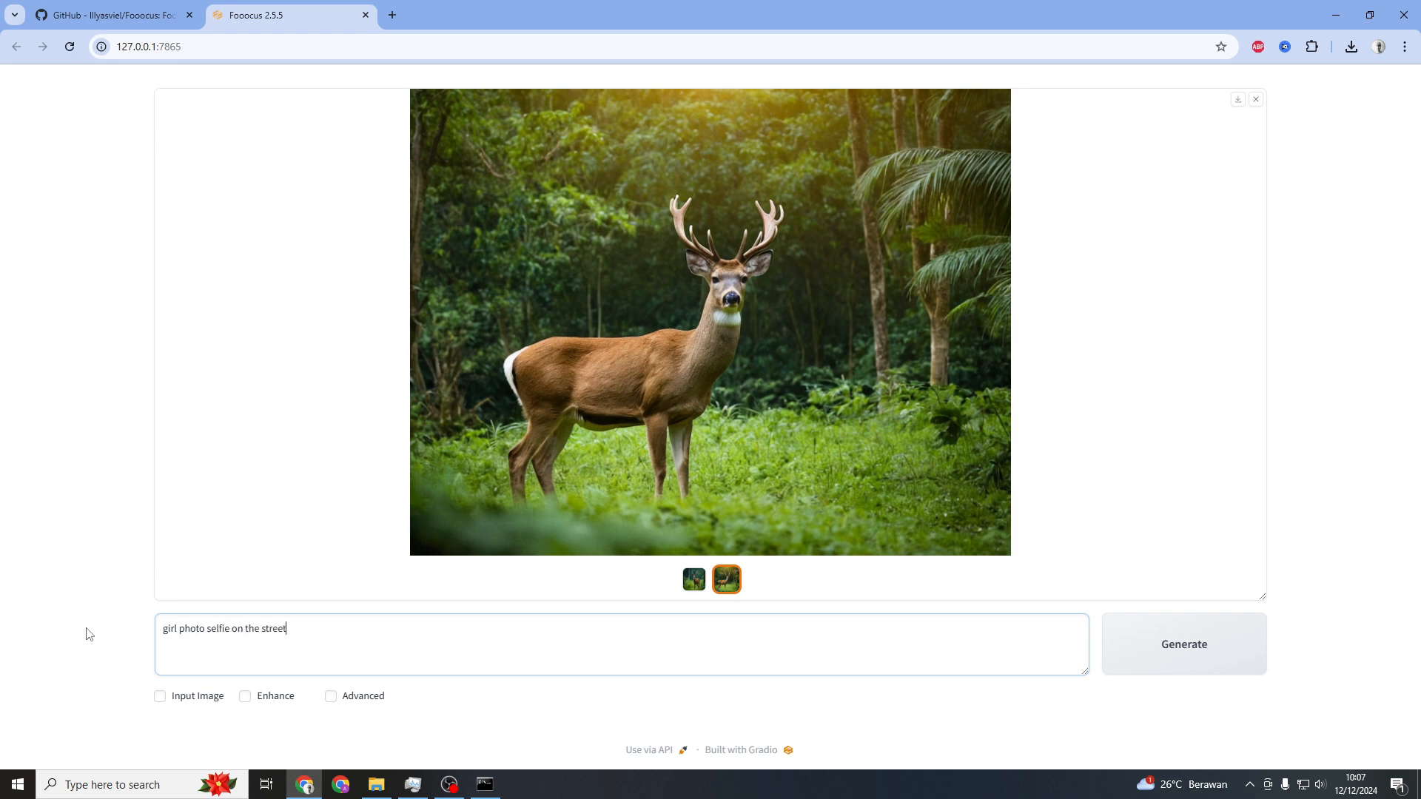
key("ctrl+Return")
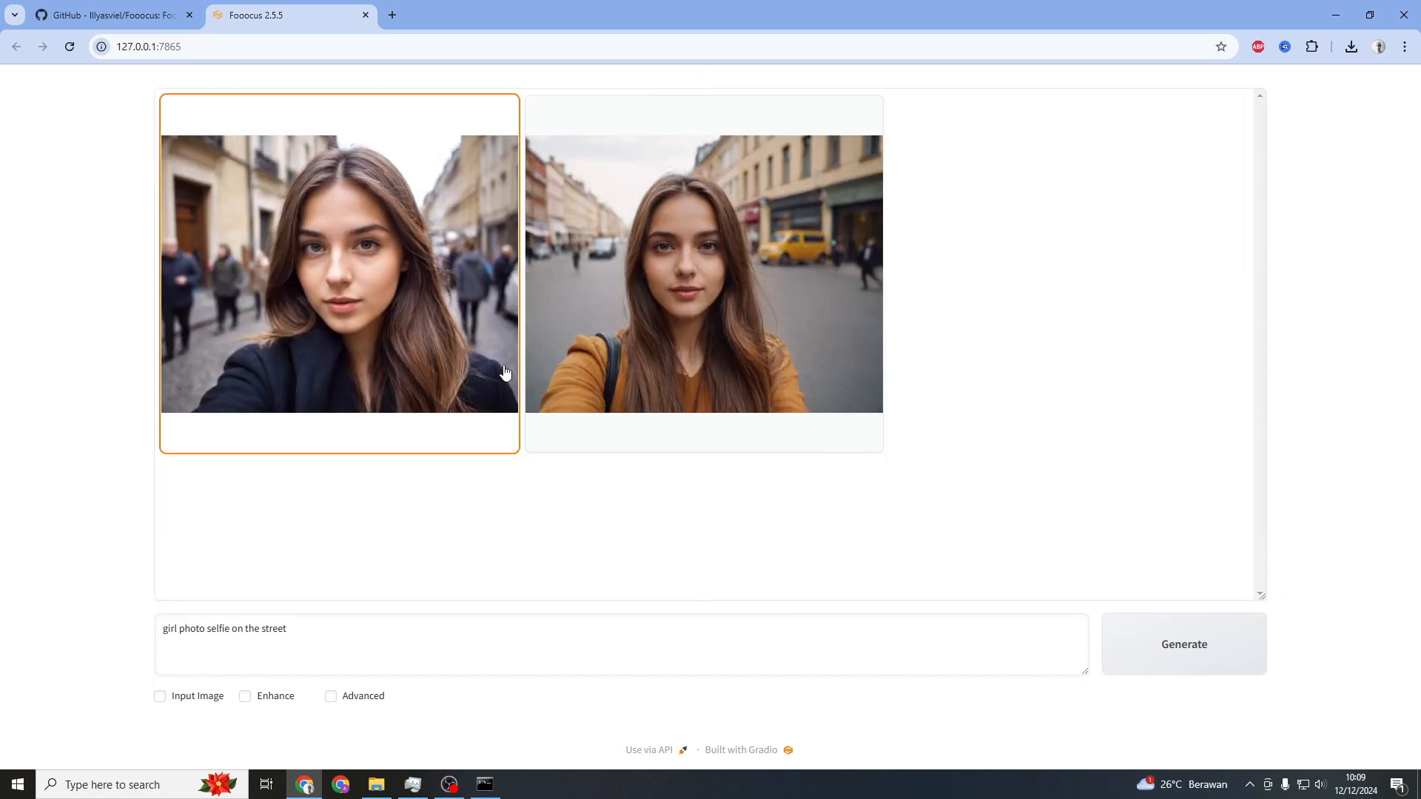
Open the generated selfie images in full-size preview and browse to the second one
left_click(404, 275)
left_click(725, 452)
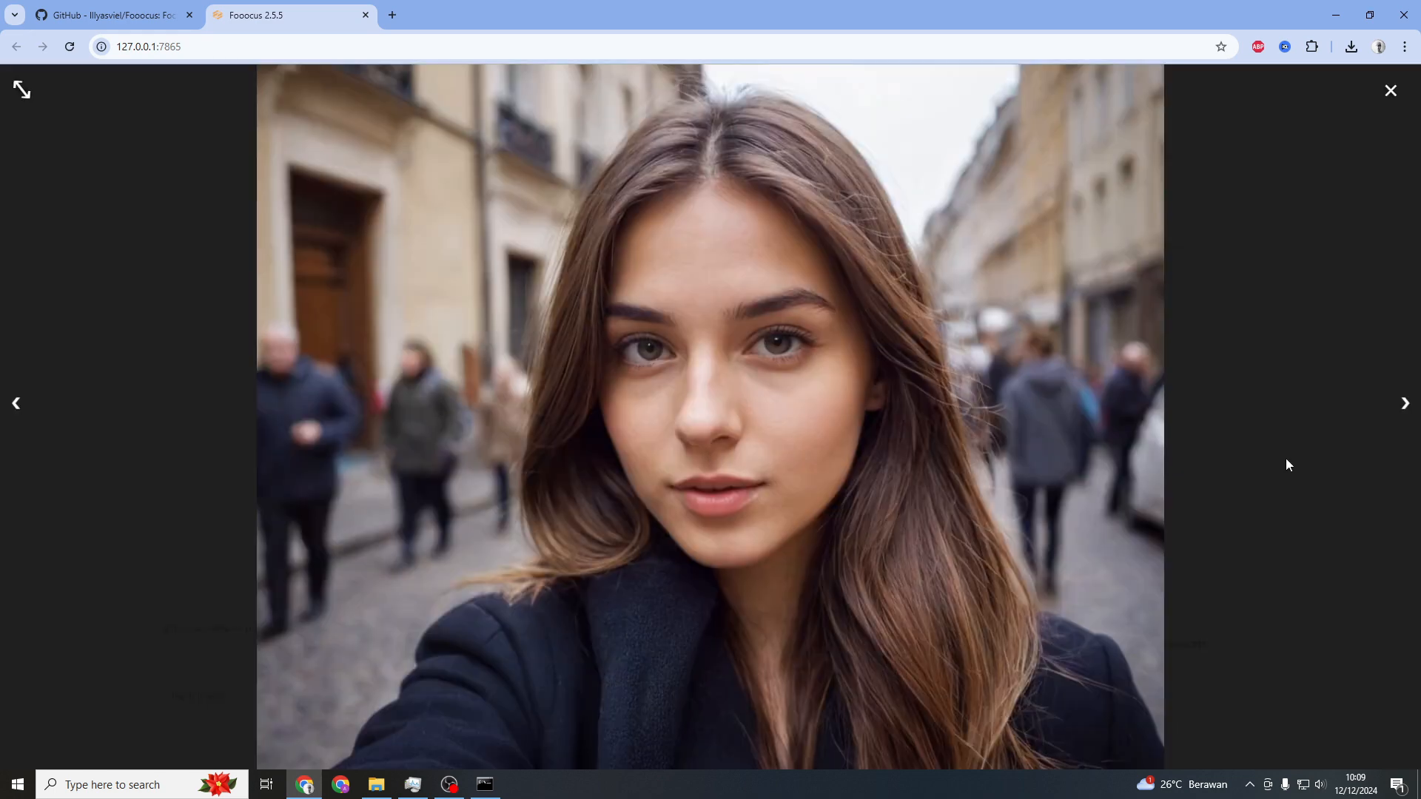
left_click(1404, 405)
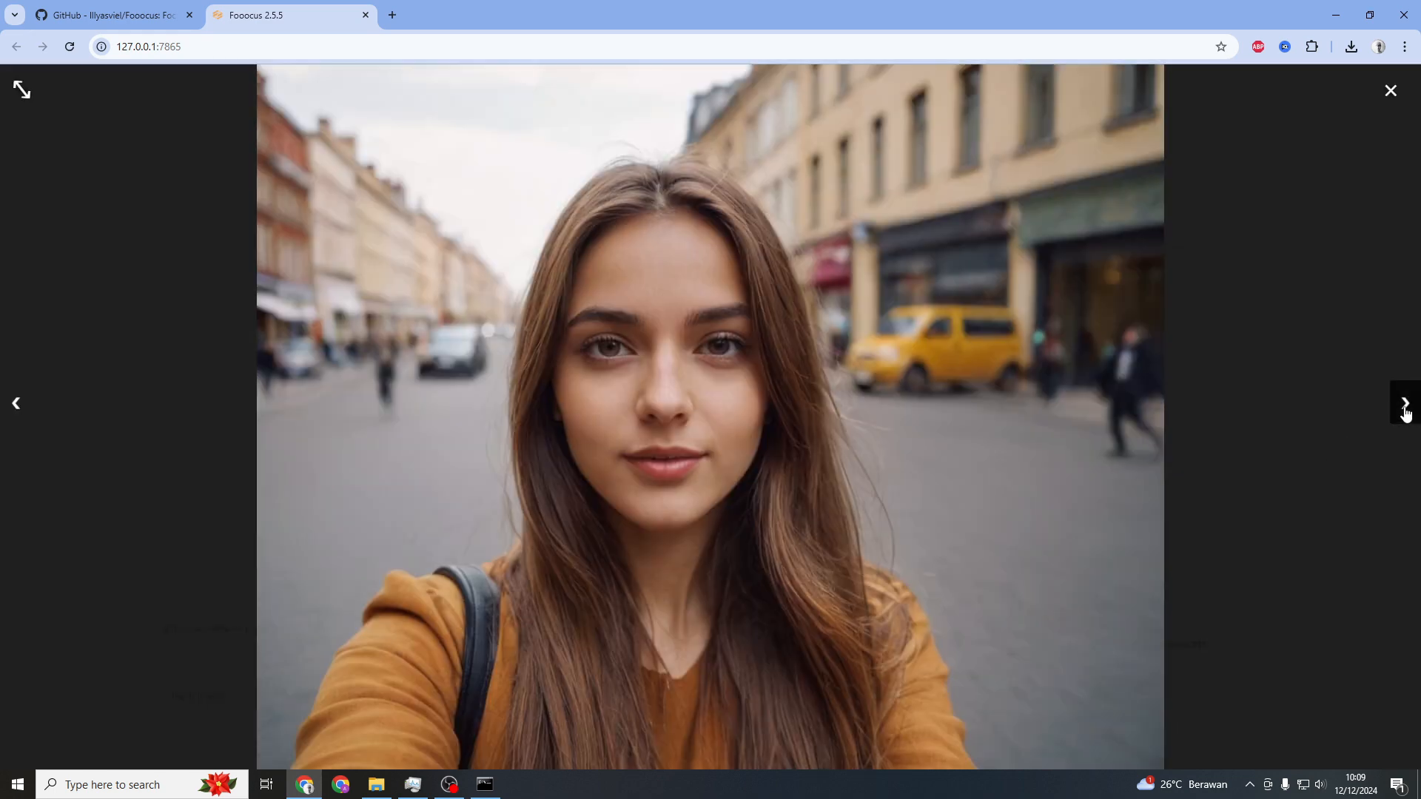
Close the preview, generate again with the same prompt, and browse the new images in preview
key("Escape")
key("ctrl+Return")
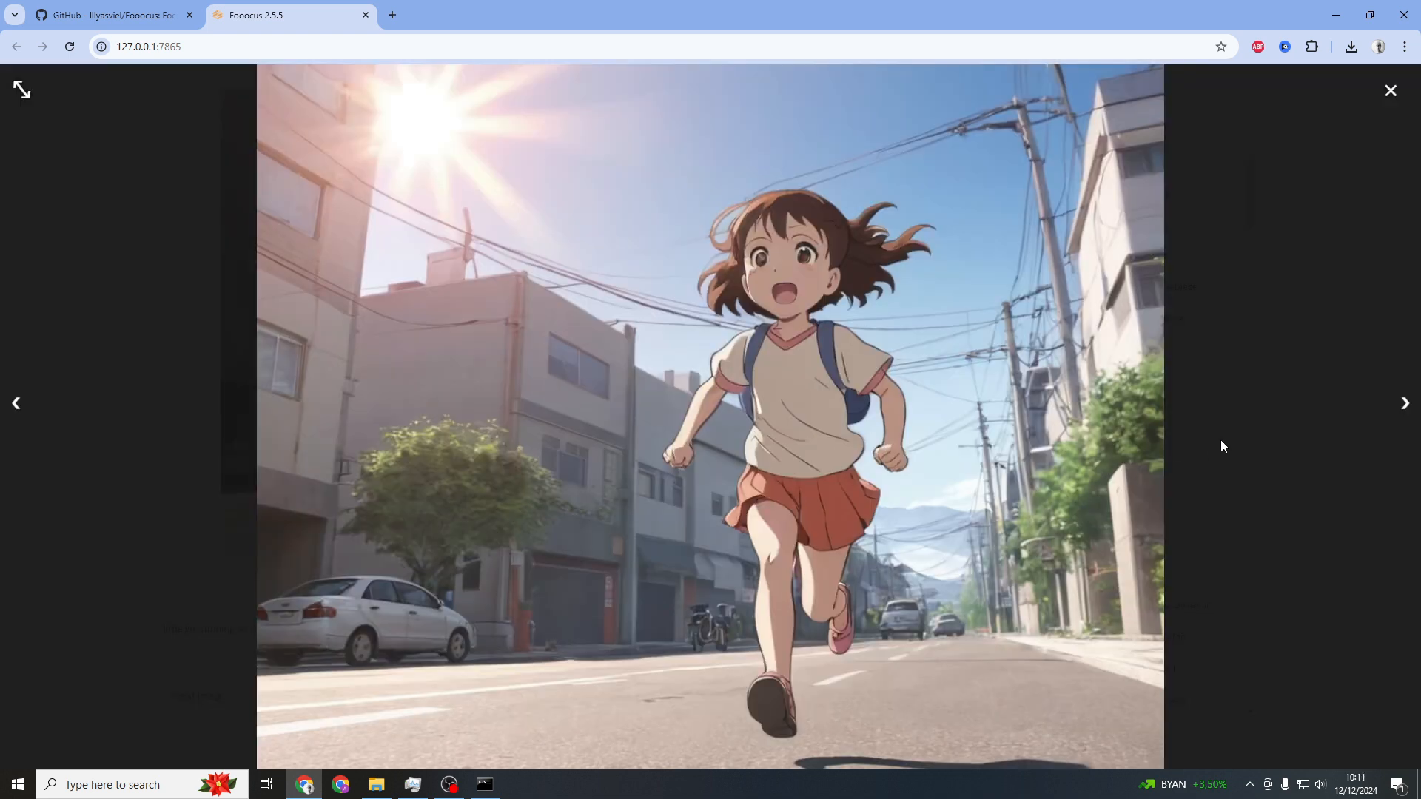
left_click(1403, 405)
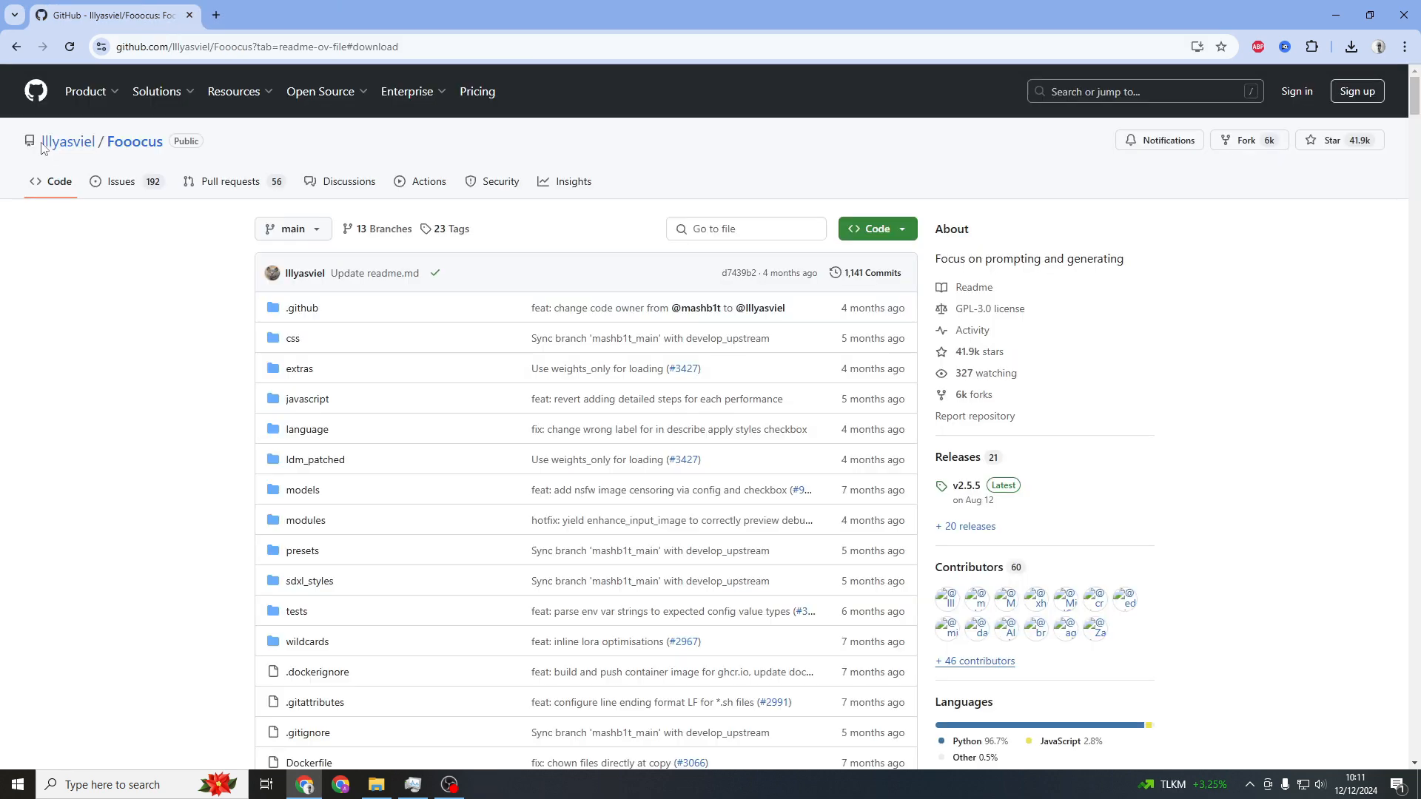
Go to the install section of the Fooocus README on the GitHub repository page
left_click_drag(41, 141, 164, 142)
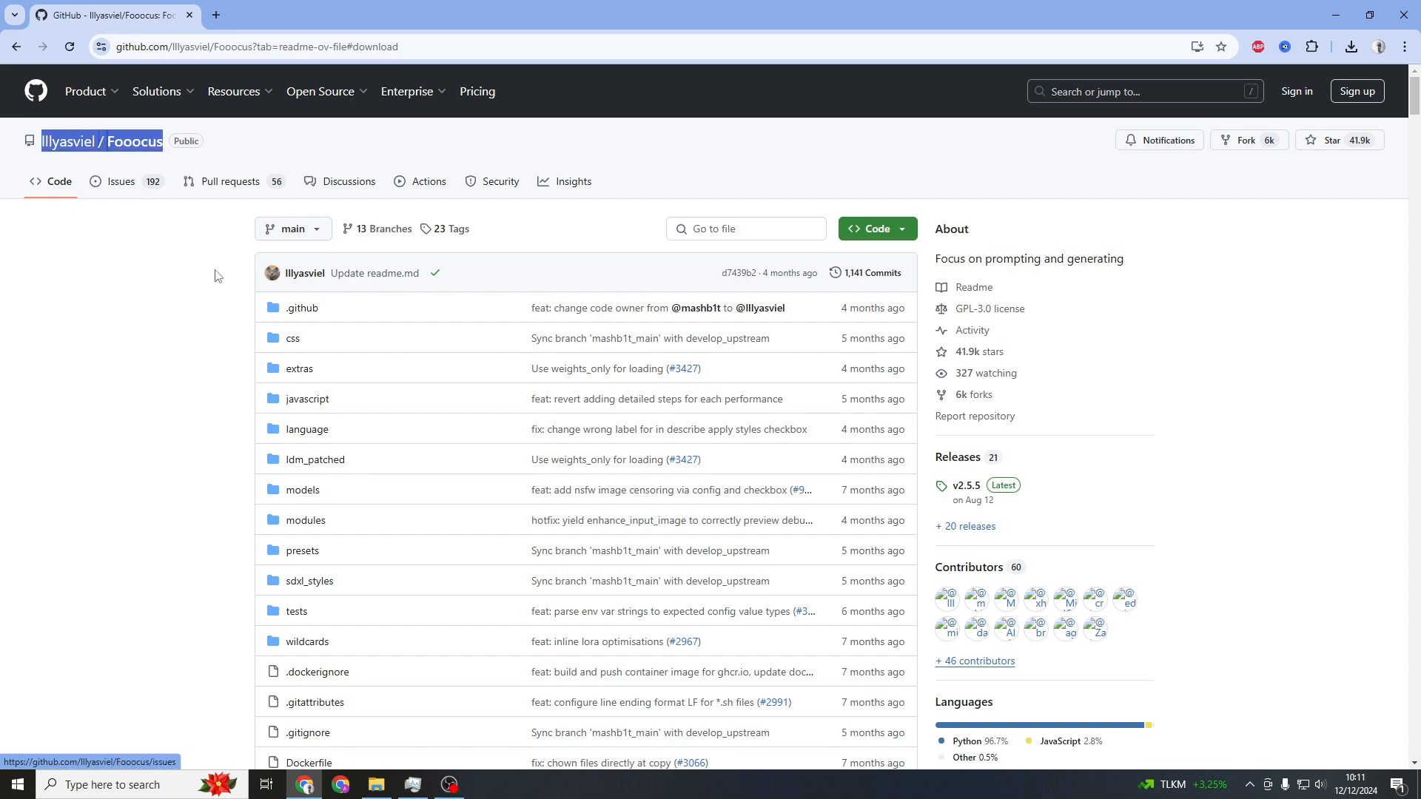
scroll(96, 330, "down", 15)
scroll(122, 334, "down", 12)
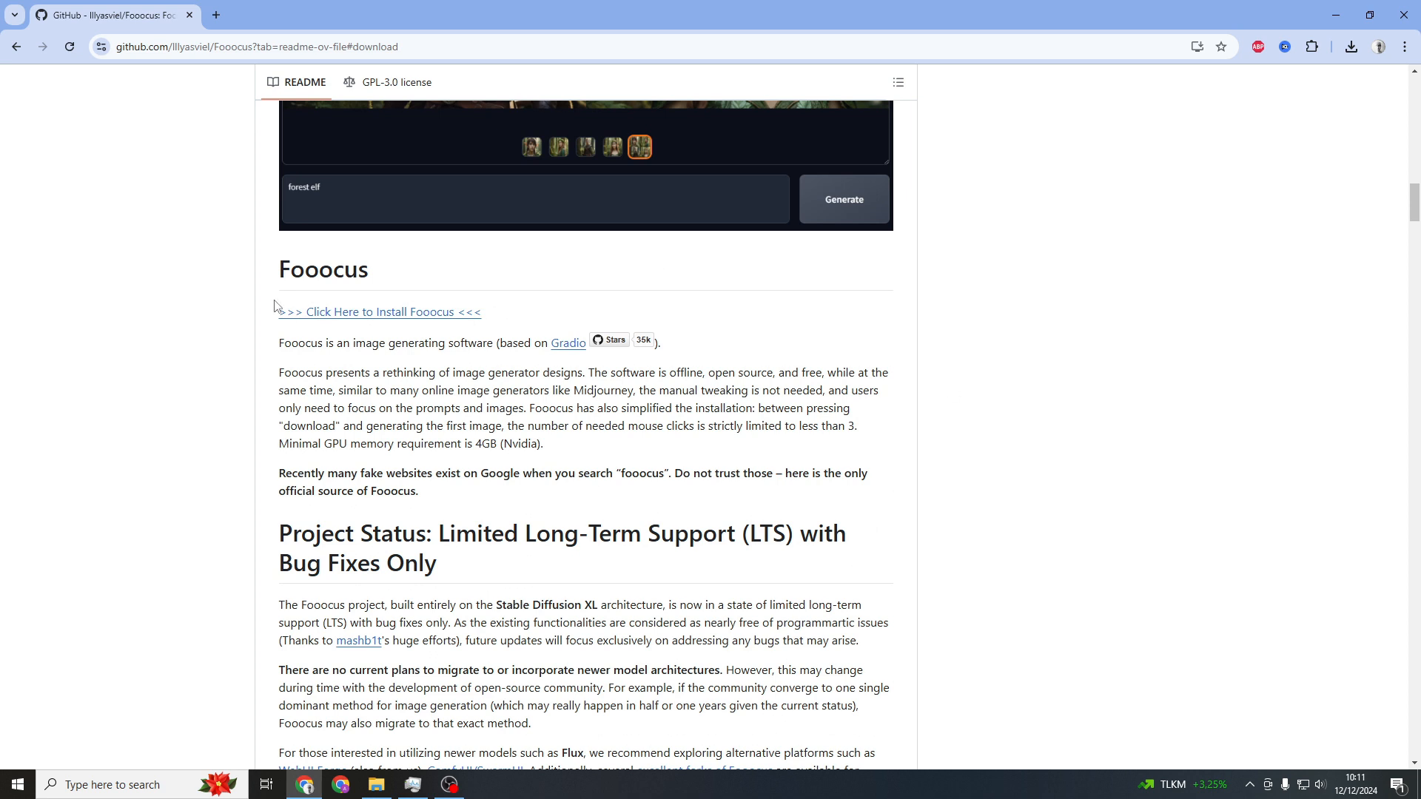
left_click_drag(274, 317, 477, 320)
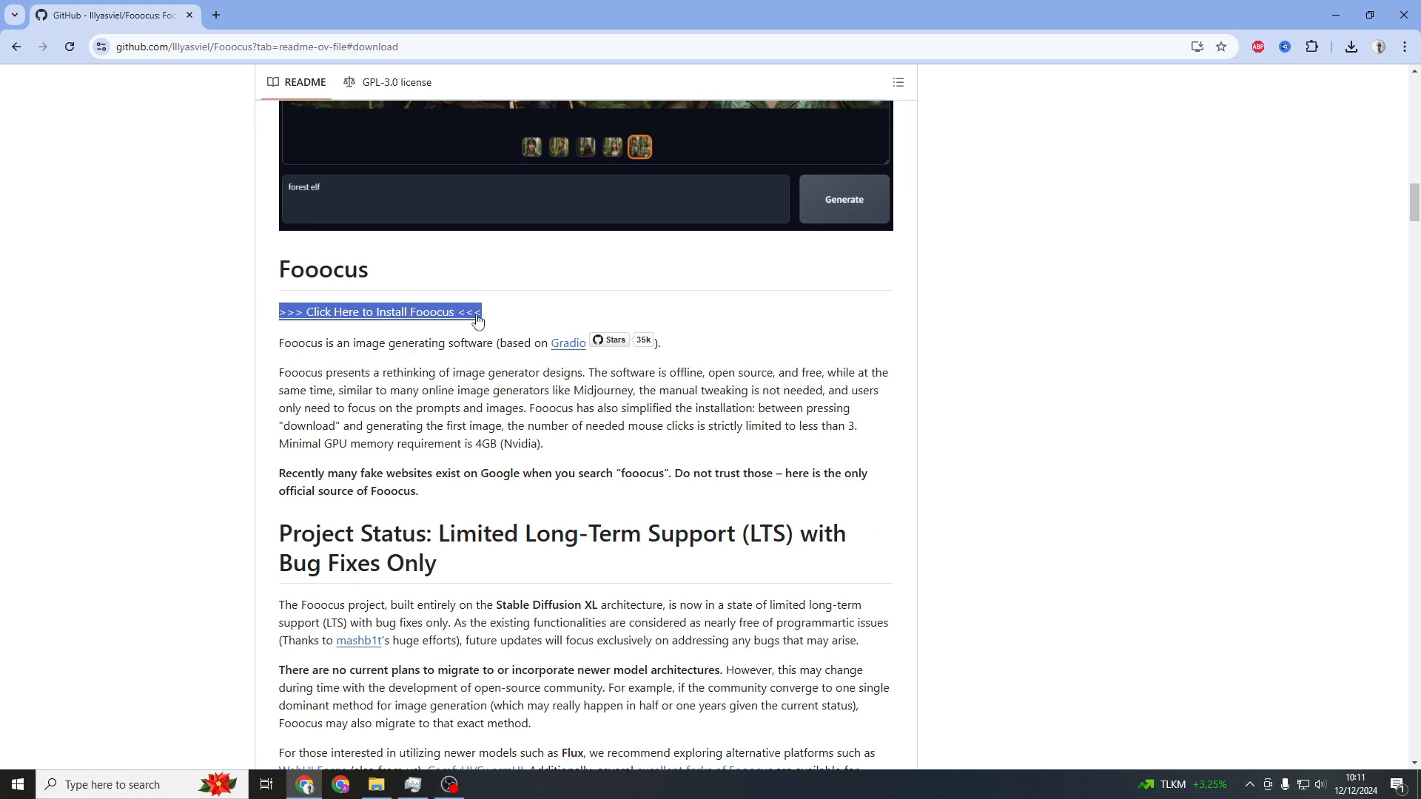
left_click(199, 324)
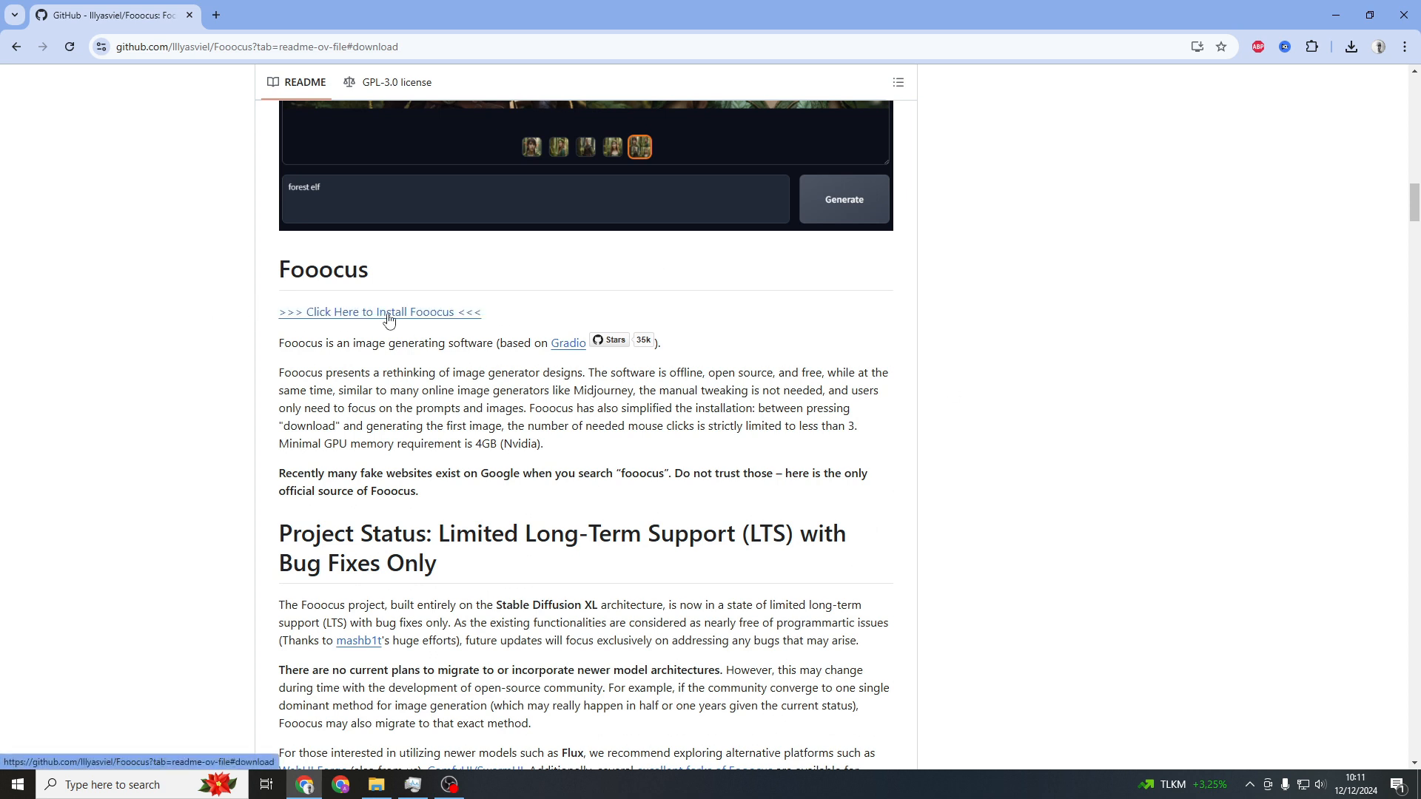
left_click(388, 318)
Check the computer's GPU, CPU and memory specifications in Task Manager's Performance view
left_click(413, 785)
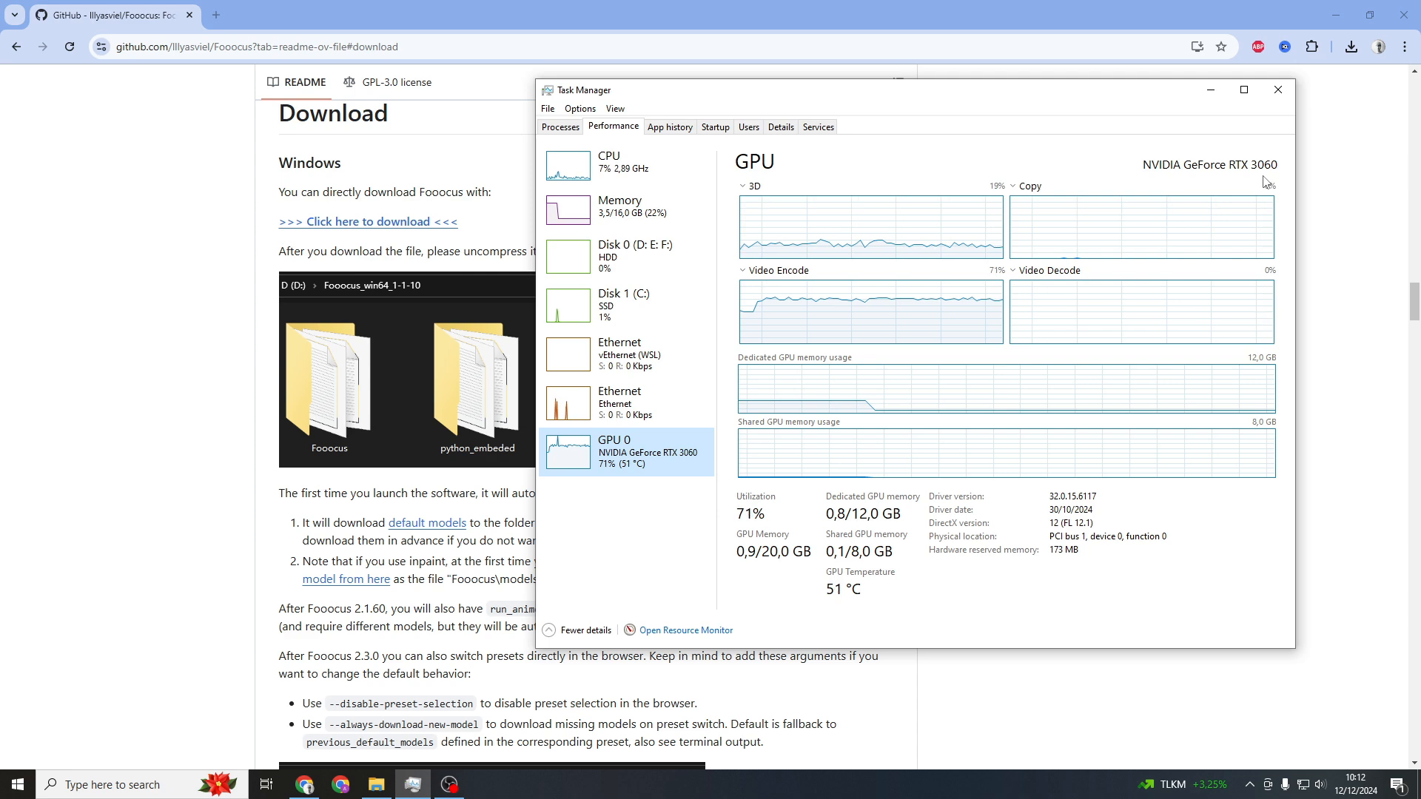
left_click(887, 527)
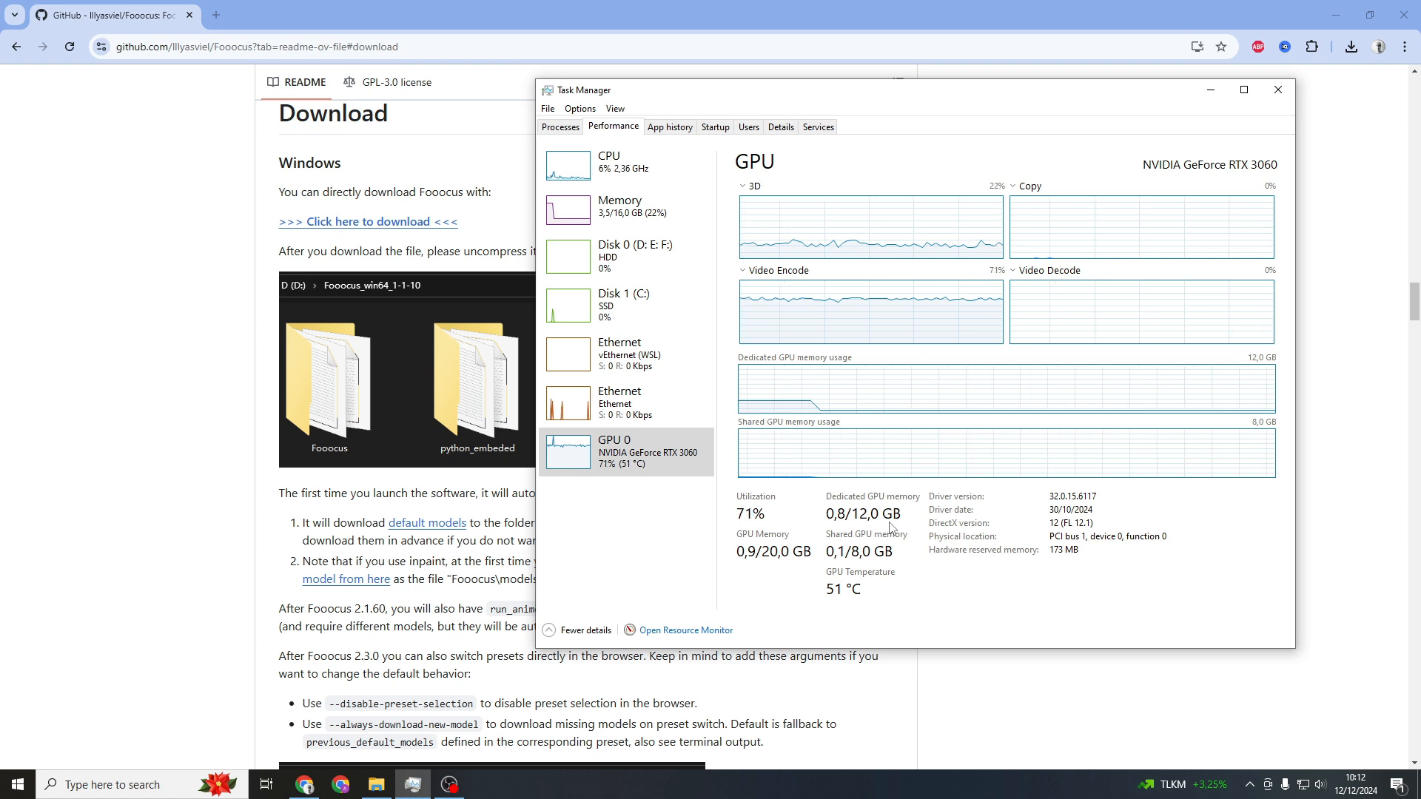
left_click(616, 178)
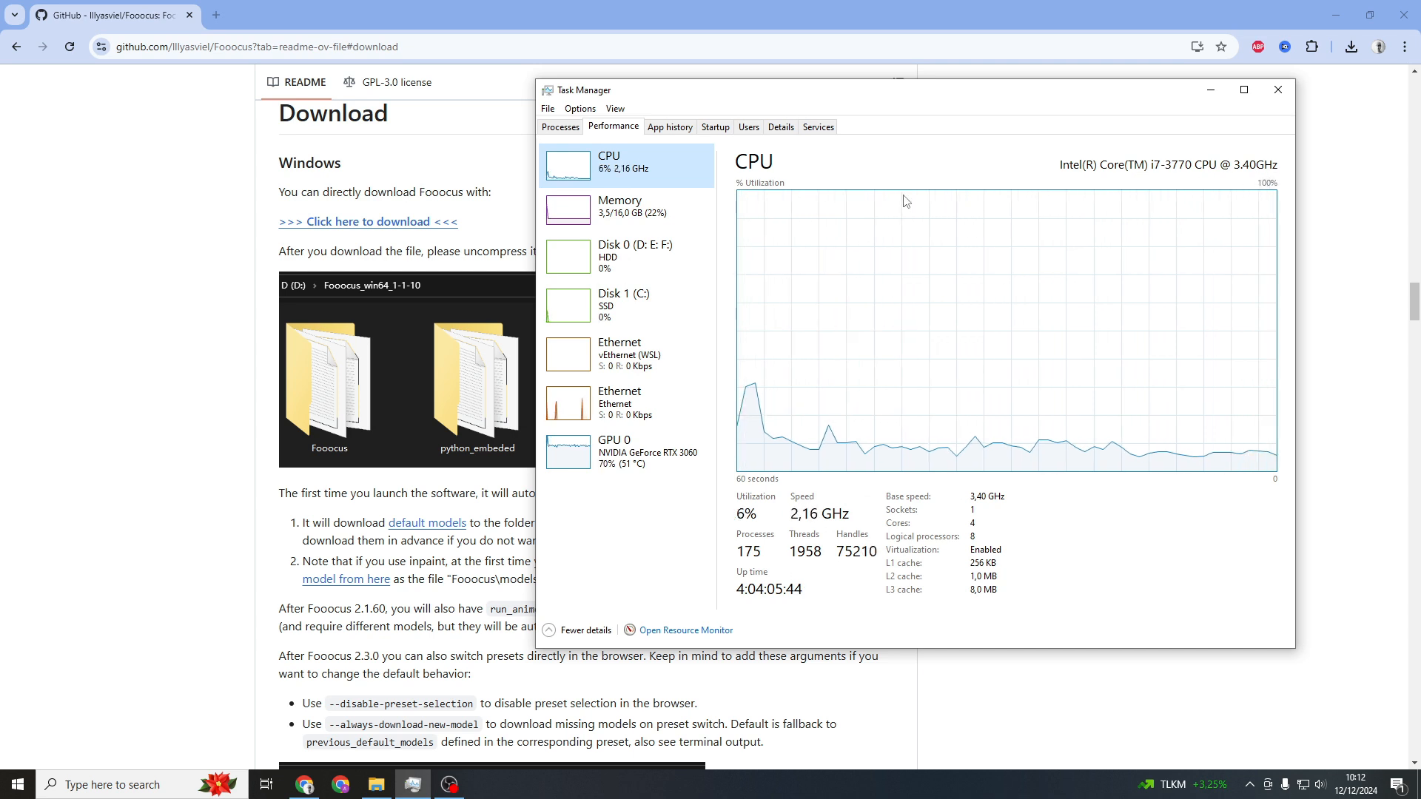
key("Down")
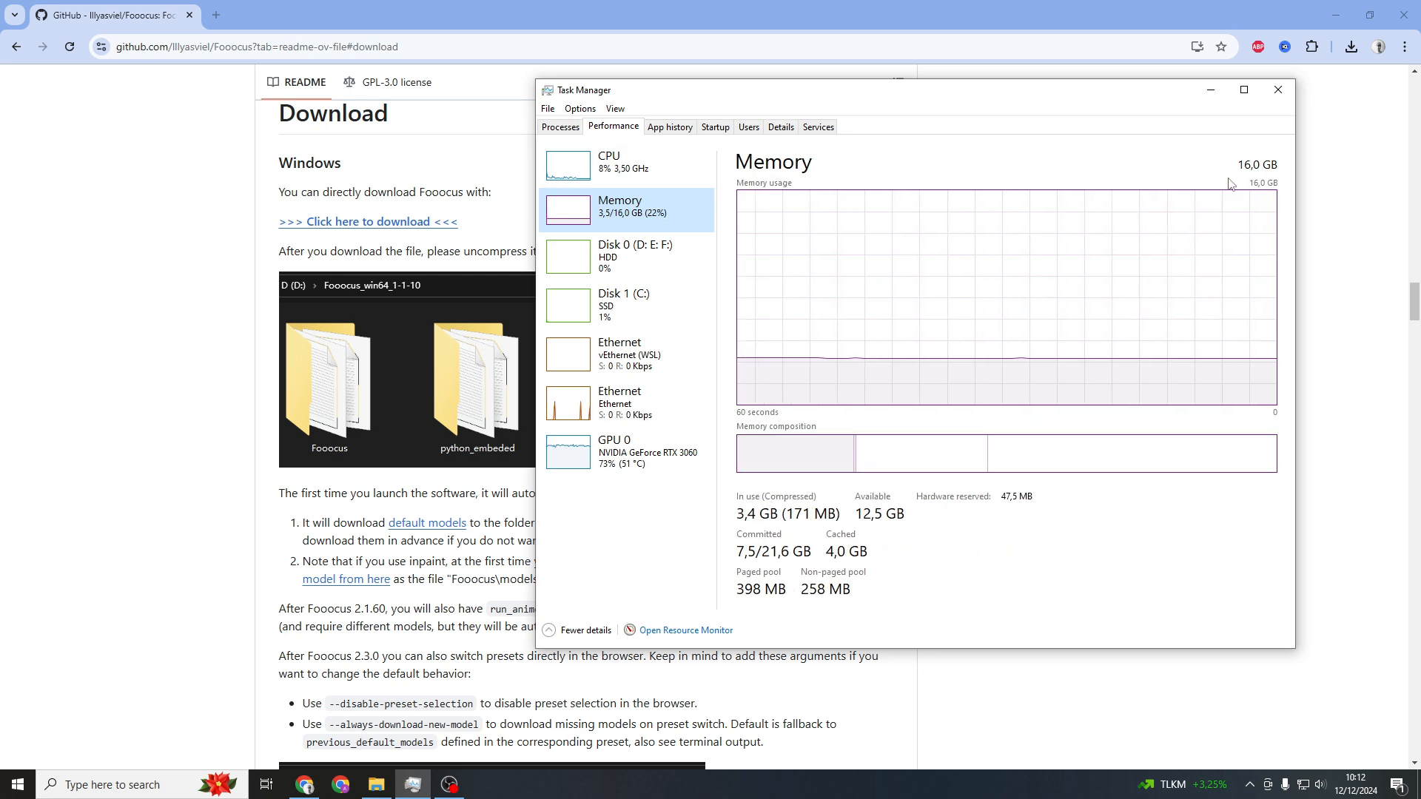
left_click(184, 432)
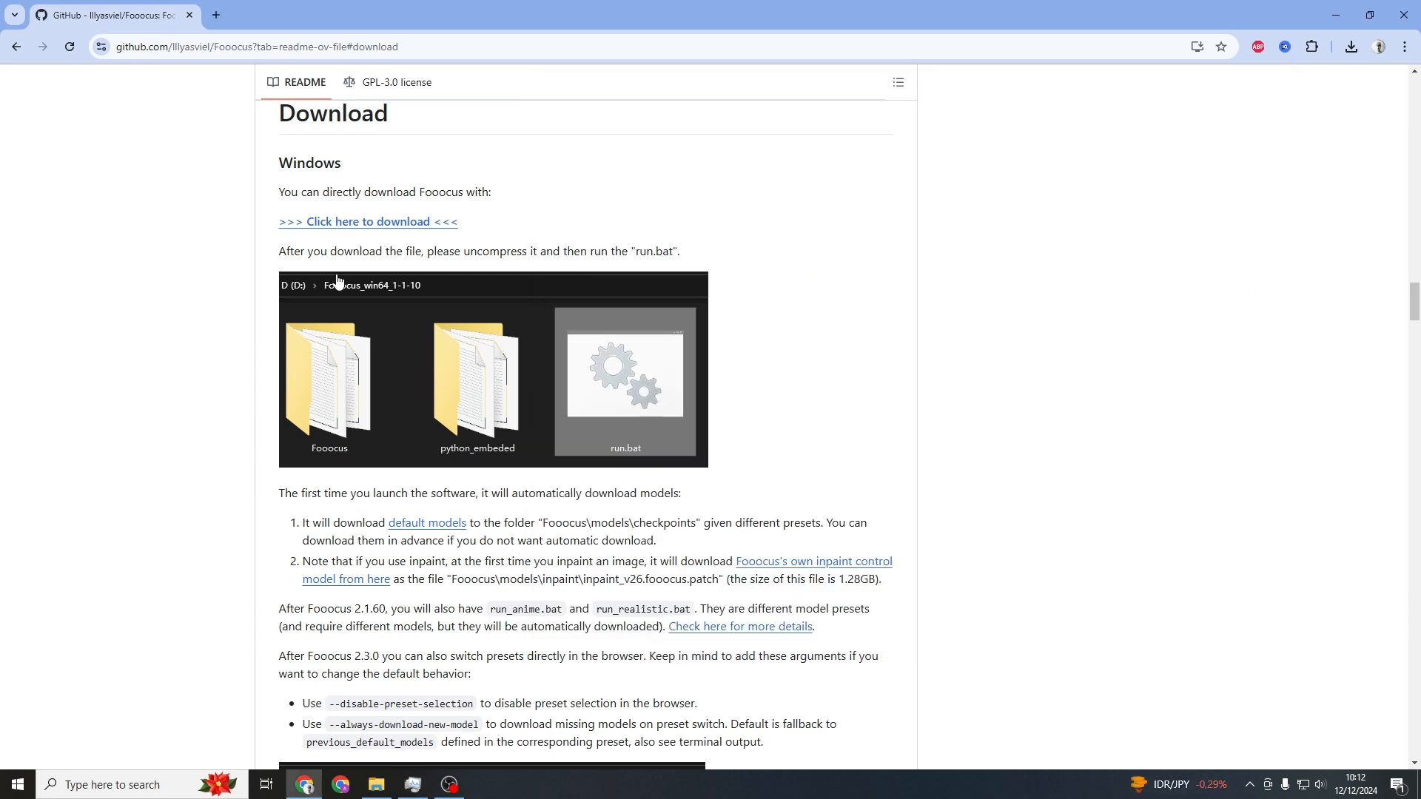
Download the Fooocus Windows archive to the Downloads folder and open the download history
left_click(396, 226)
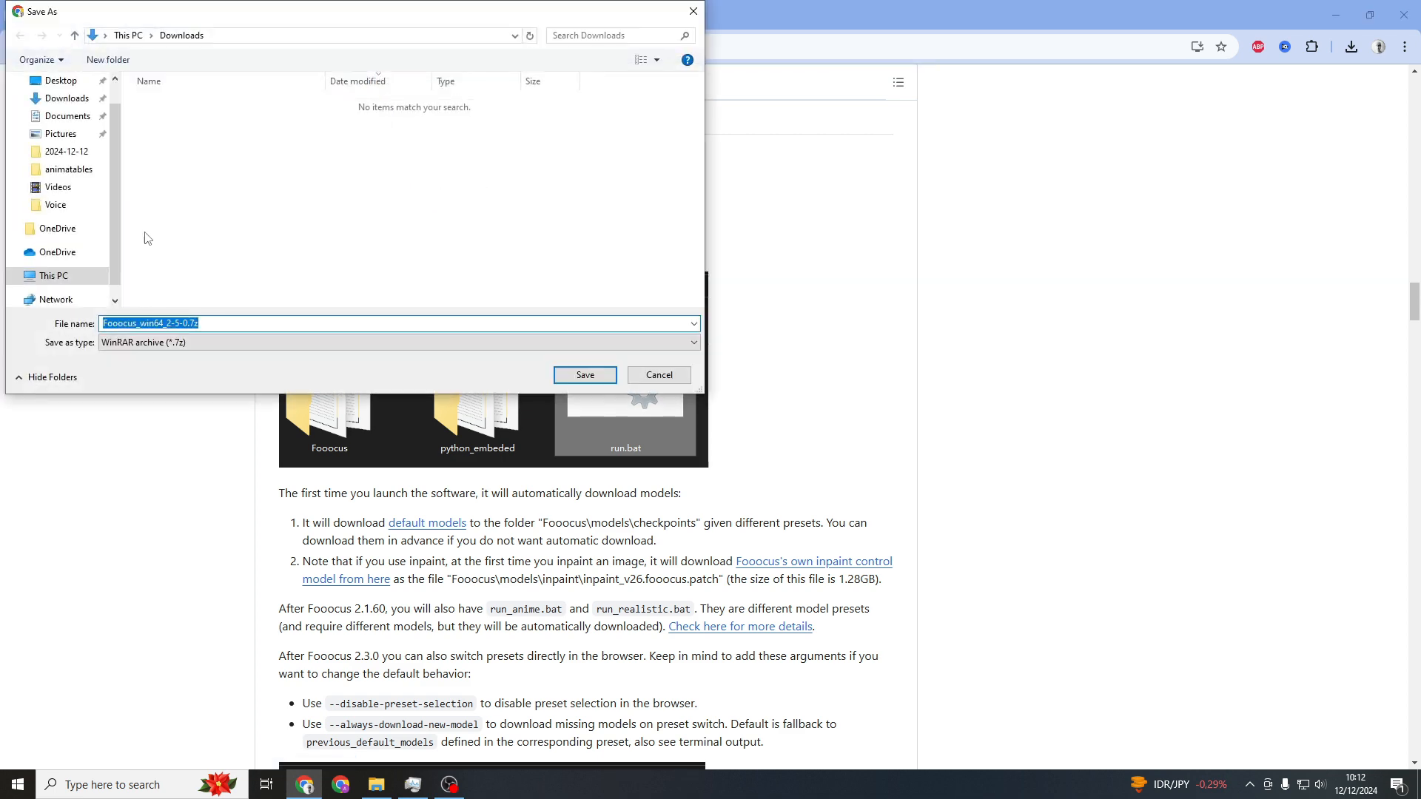
left_click(585, 376)
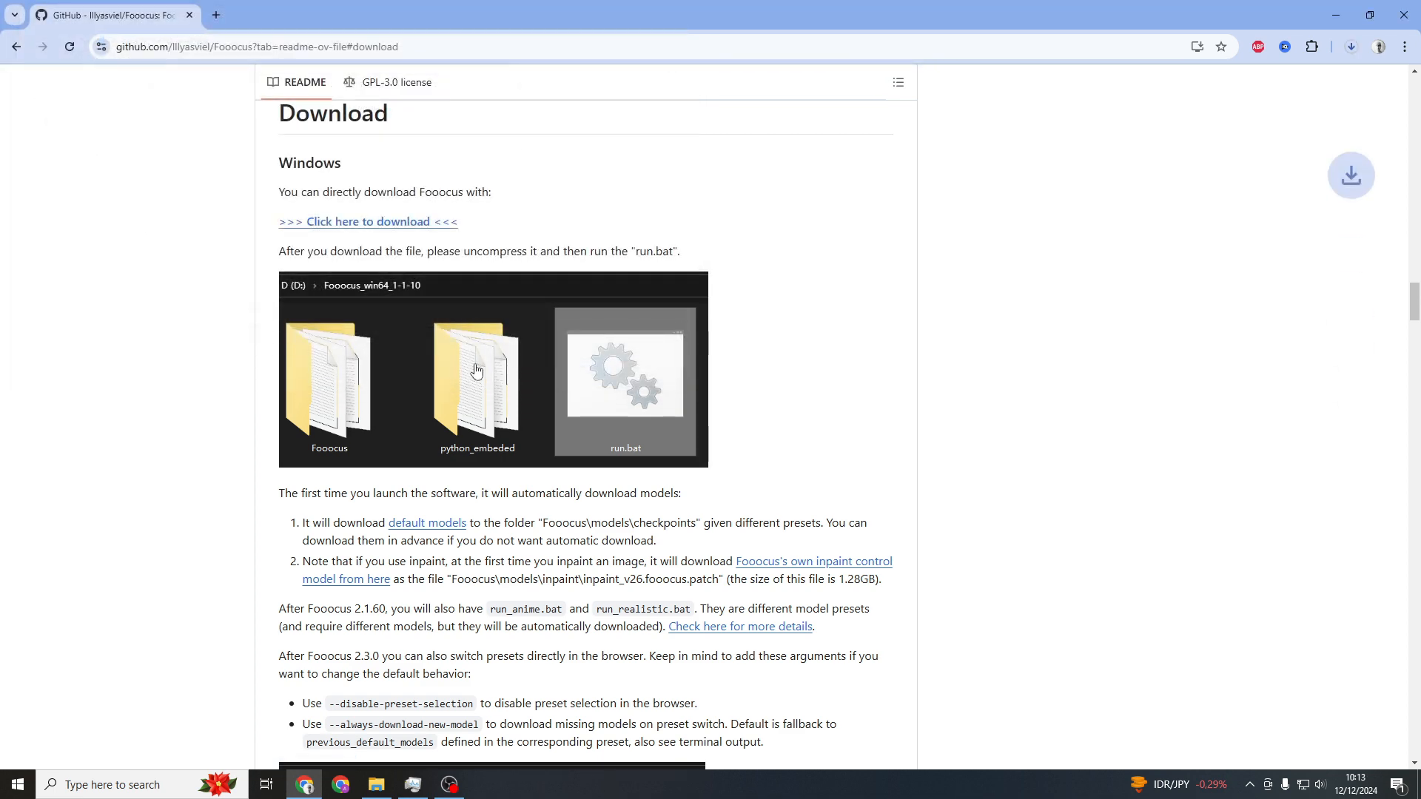
left_click(1352, 46)
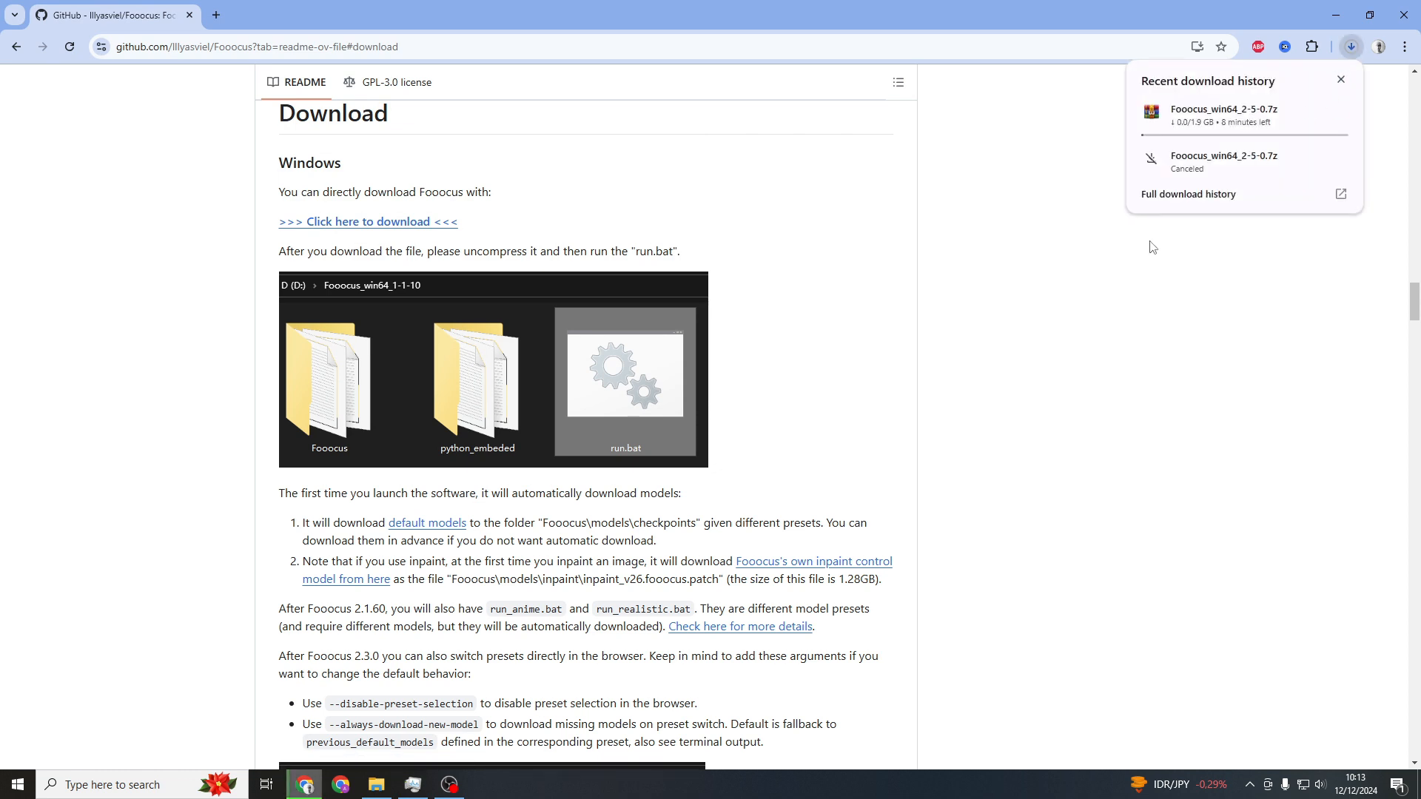
Launch Fooocus by running run.bat in the Fooocus_win64_2-5-0 folder
mouse_move(1272, 102)
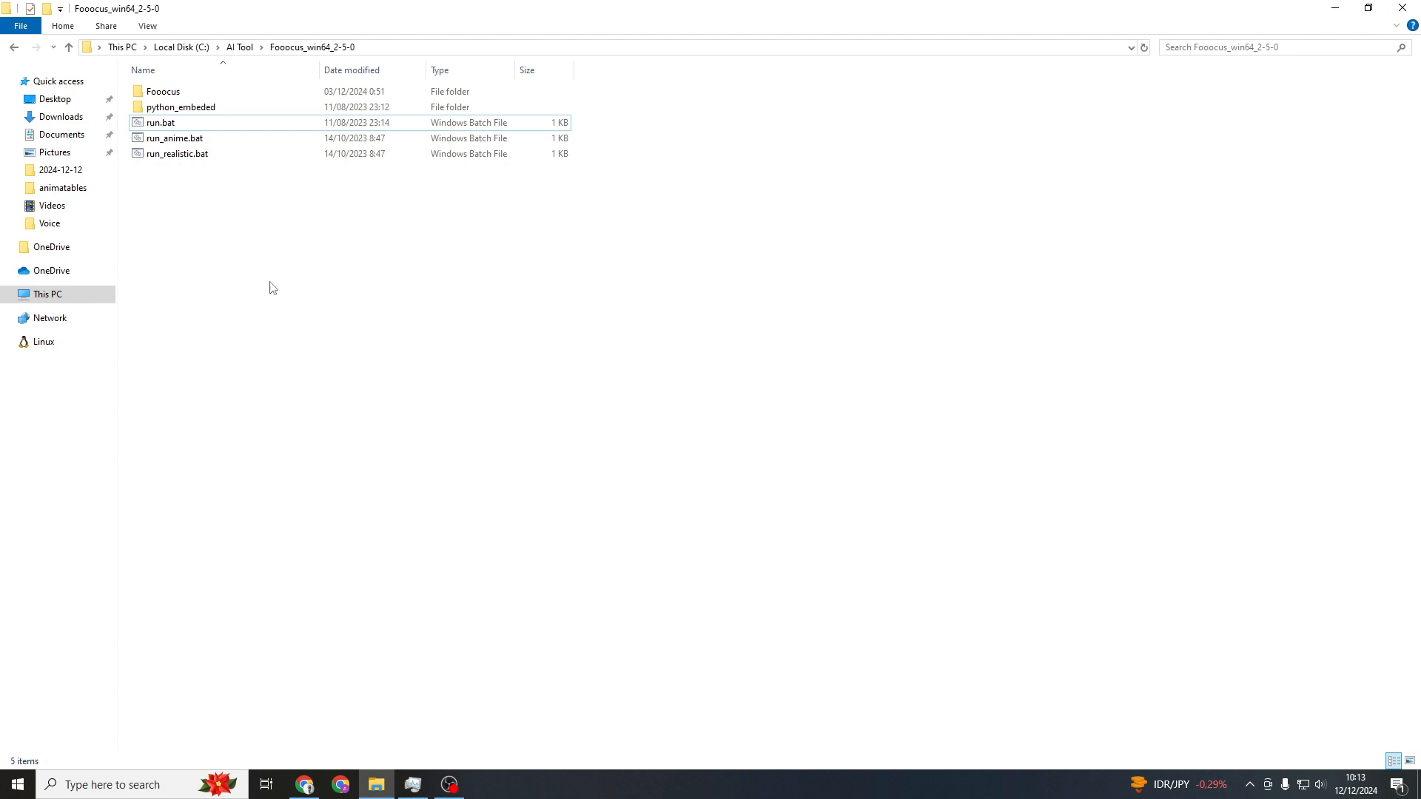
left_click_drag(259, 261, 137, 80)
left_click(246, 252)
double_click(154, 125)
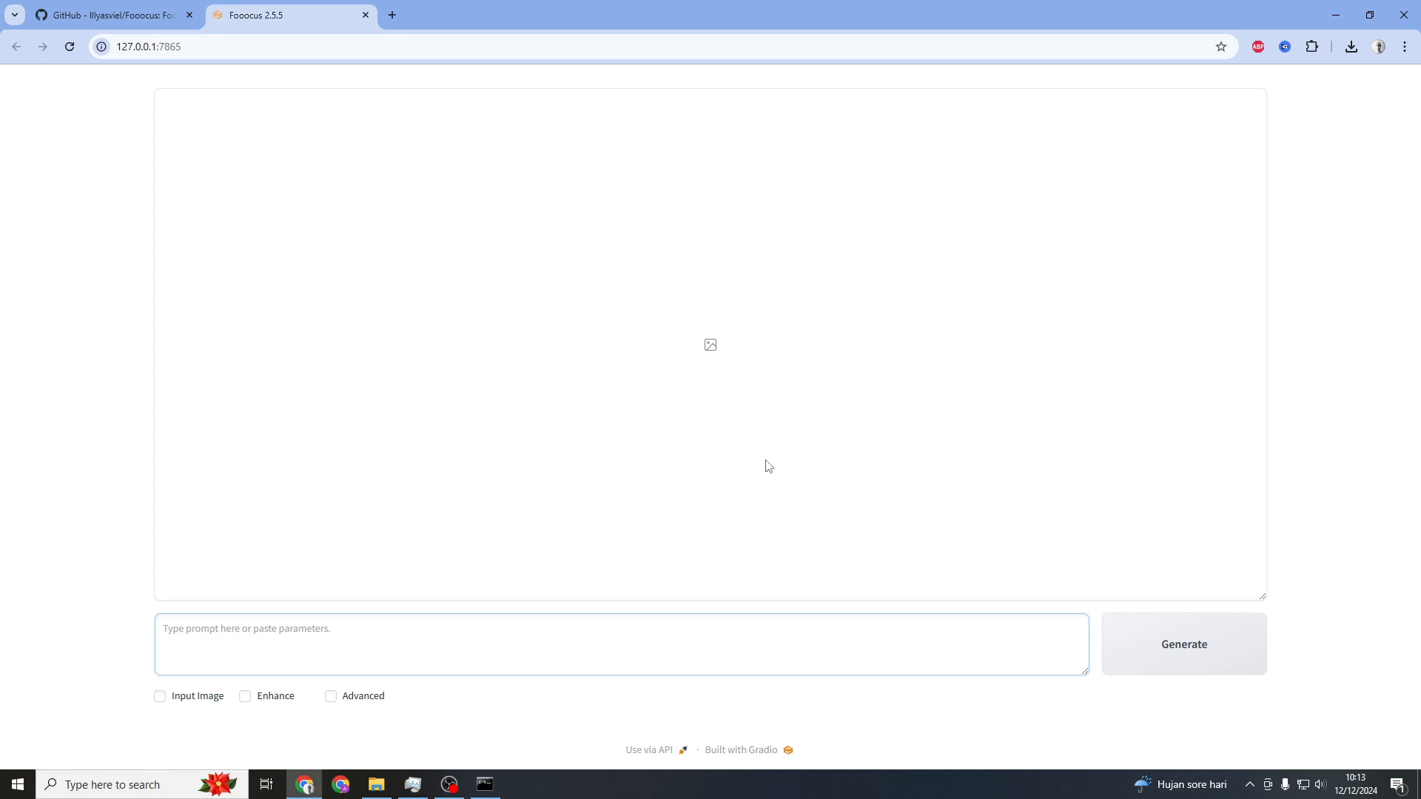
Enter the prompt "bird flying on the sky" and generate images
type("bird flying on the sky")
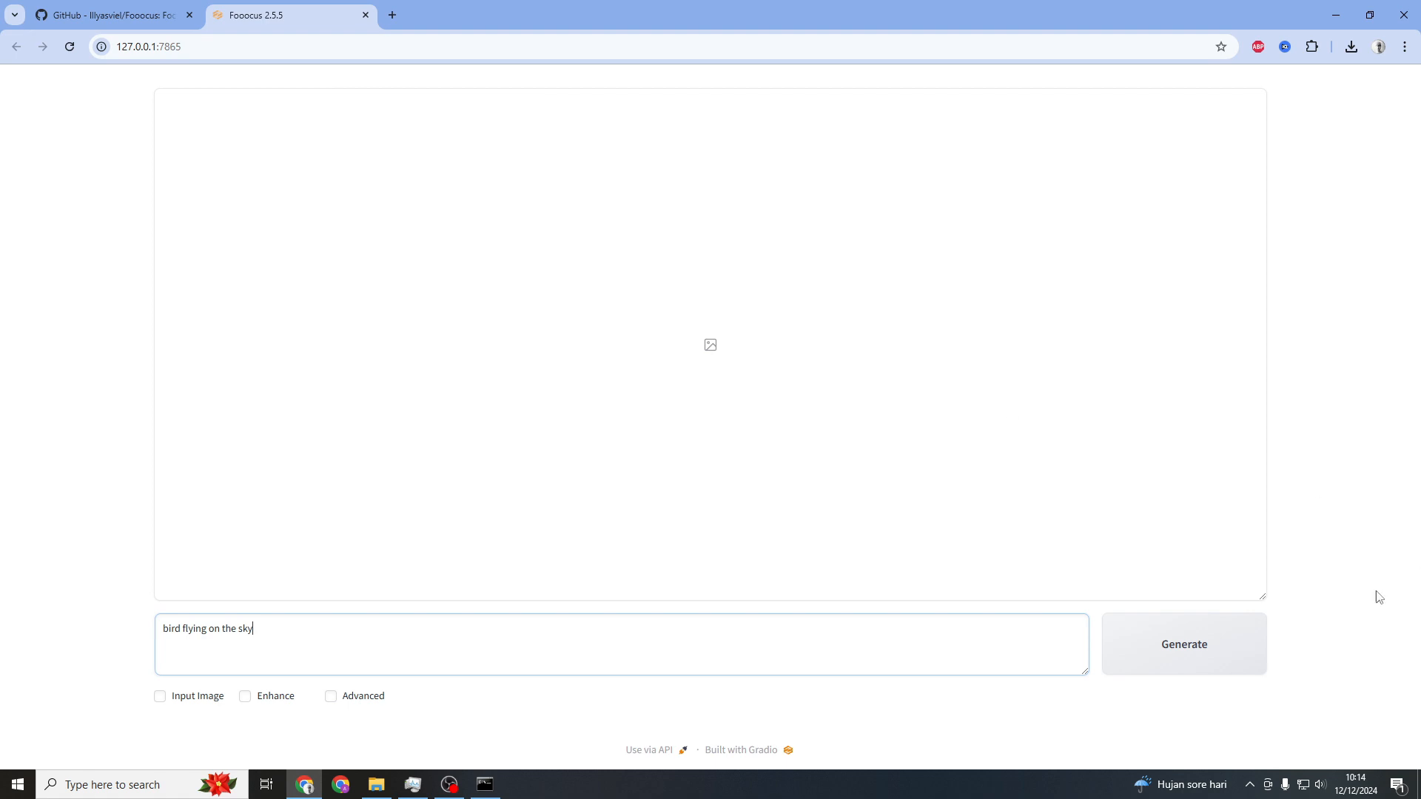
left_click(1187, 652)
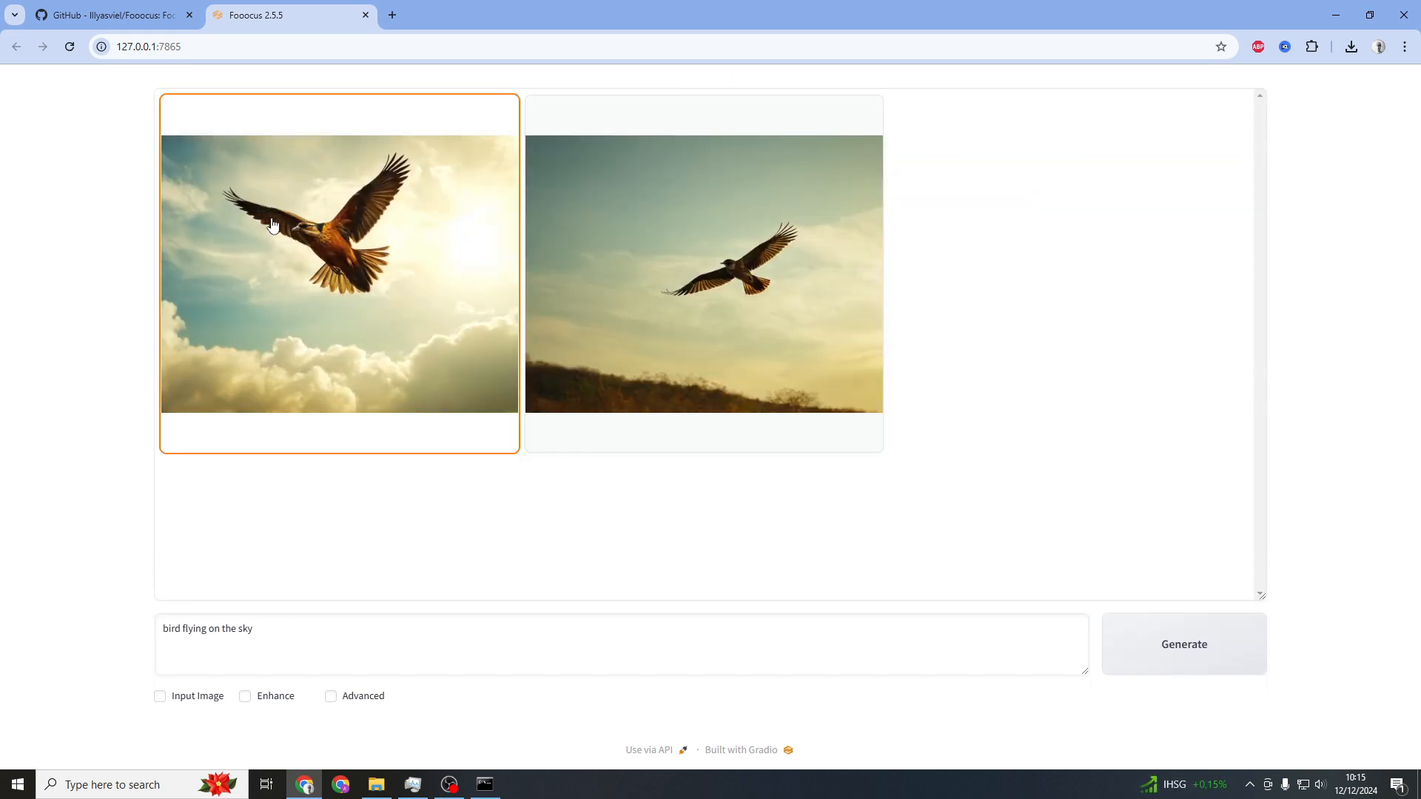
Preview both generated bird images full size and close the preview
left_click(333, 259)
left_click(748, 372)
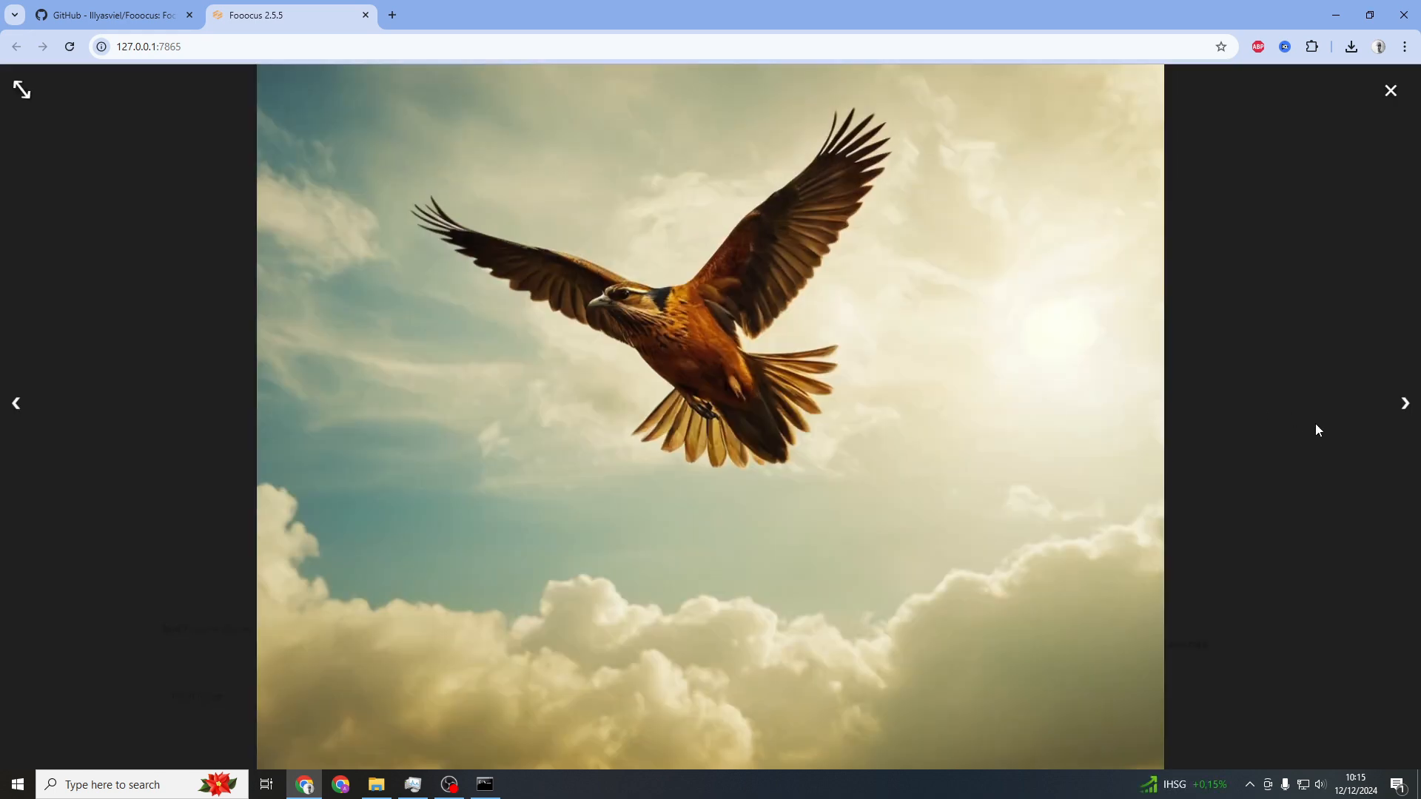
left_click(1402, 406)
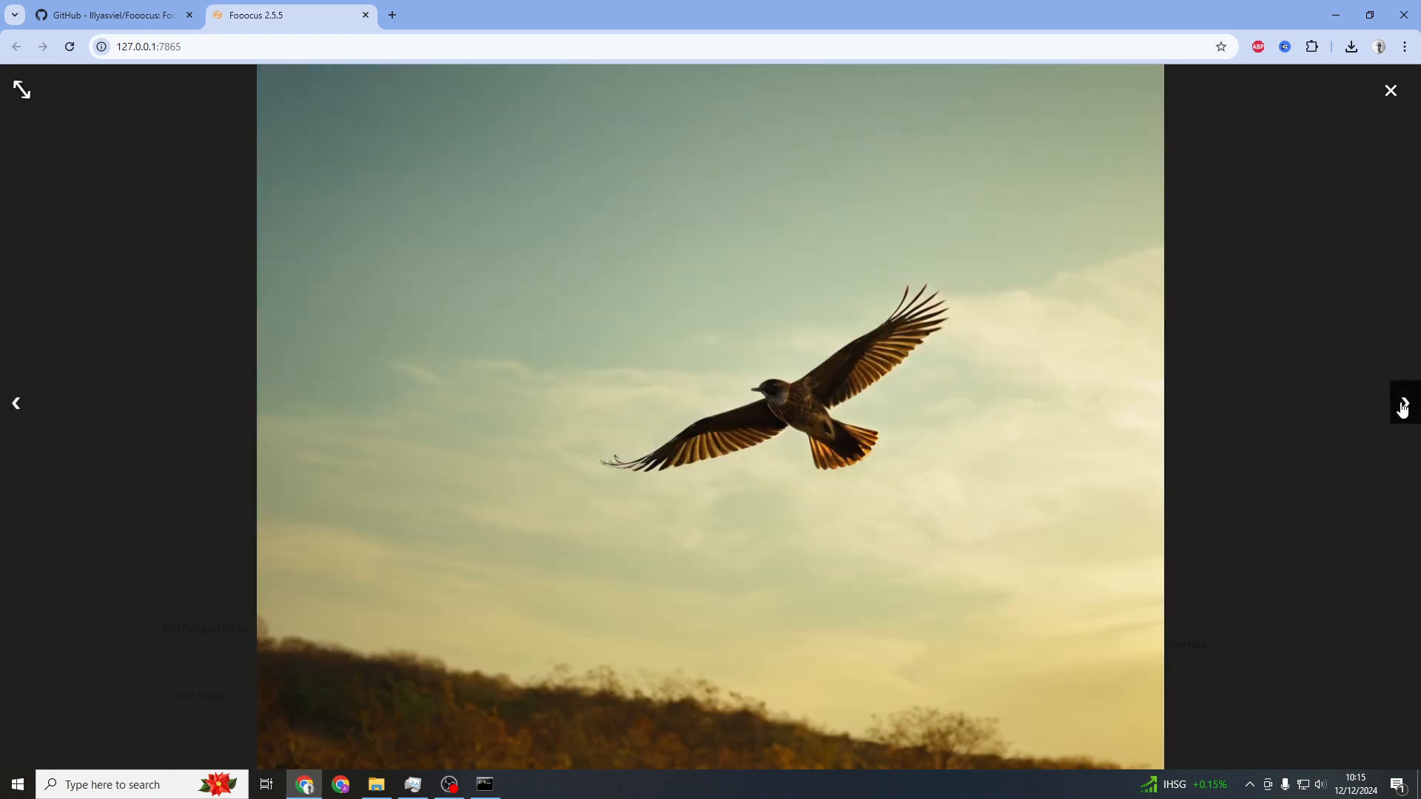
left_click(1312, 463)
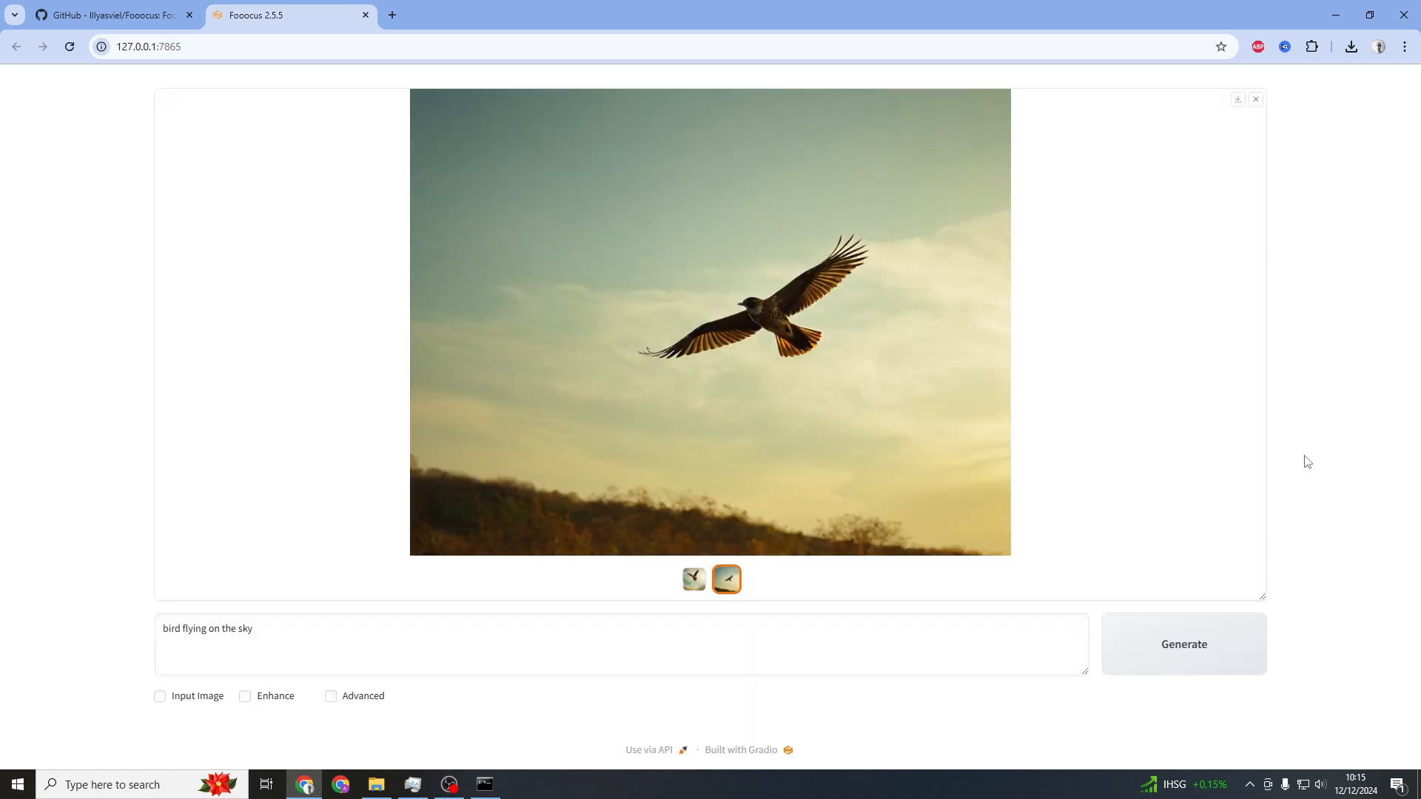
Replace the prompt with "girl selfie on the street" and generate images
left_click_drag(286, 628, 5, 647)
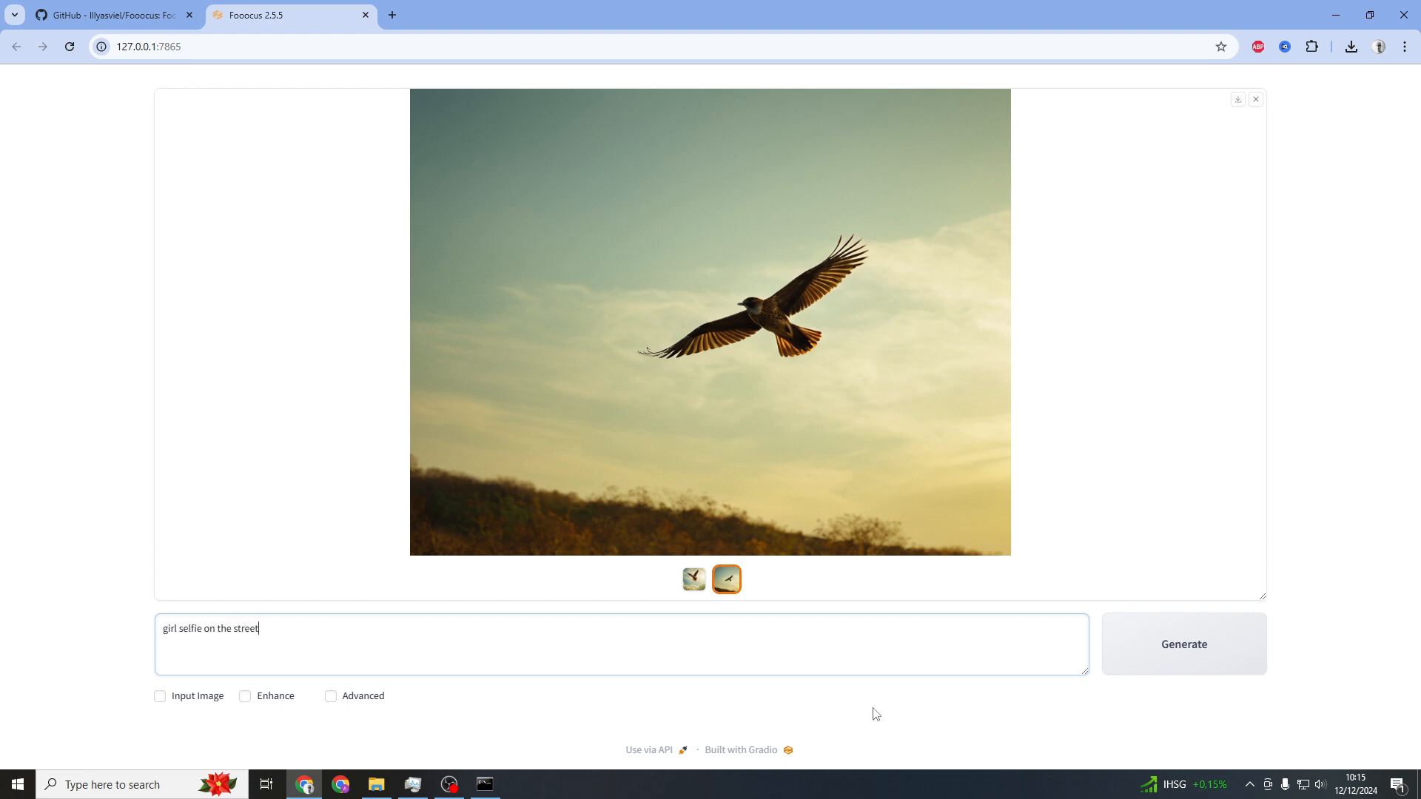
left_click(1185, 644)
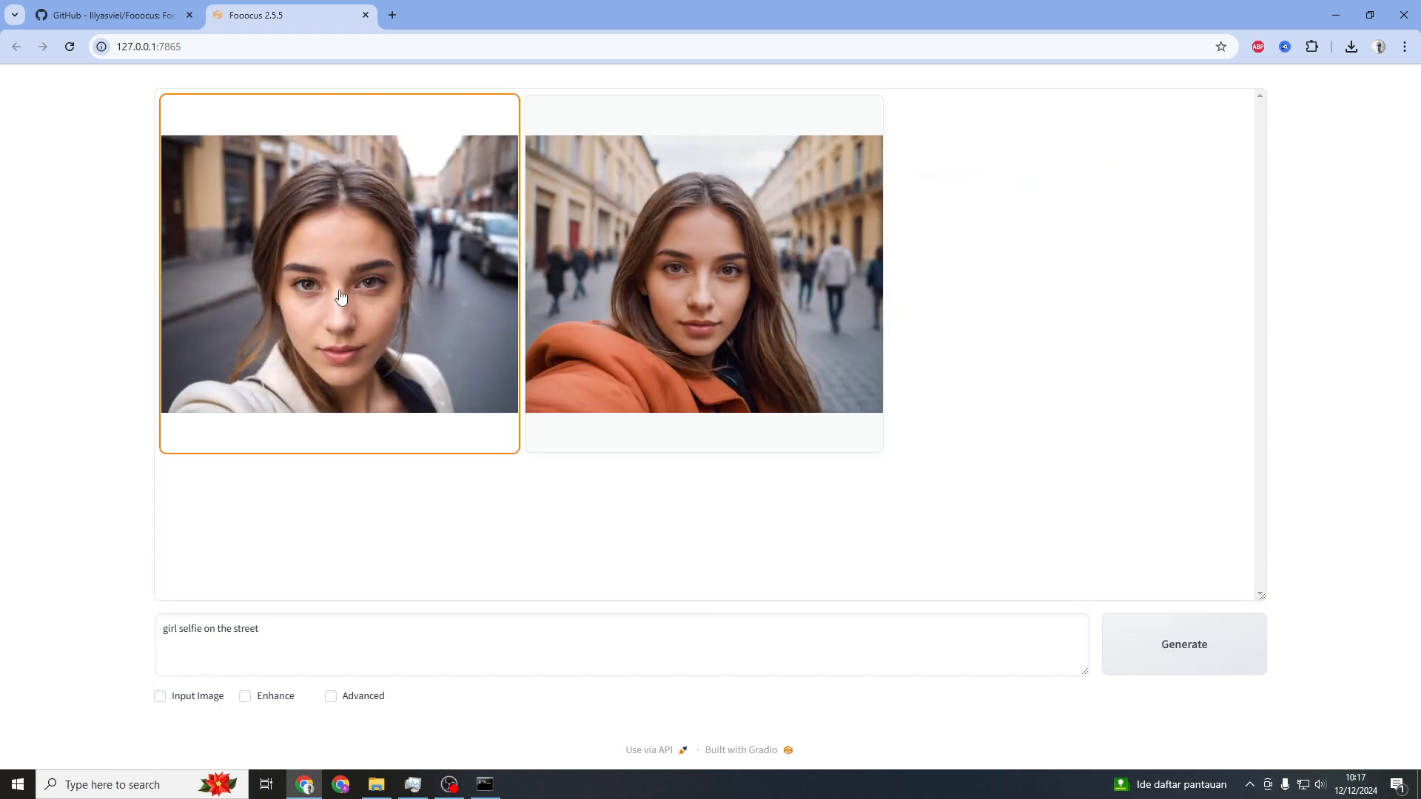
Preview both generated selfie images full size and close the preview
left_click(341, 296)
left_click(748, 382)
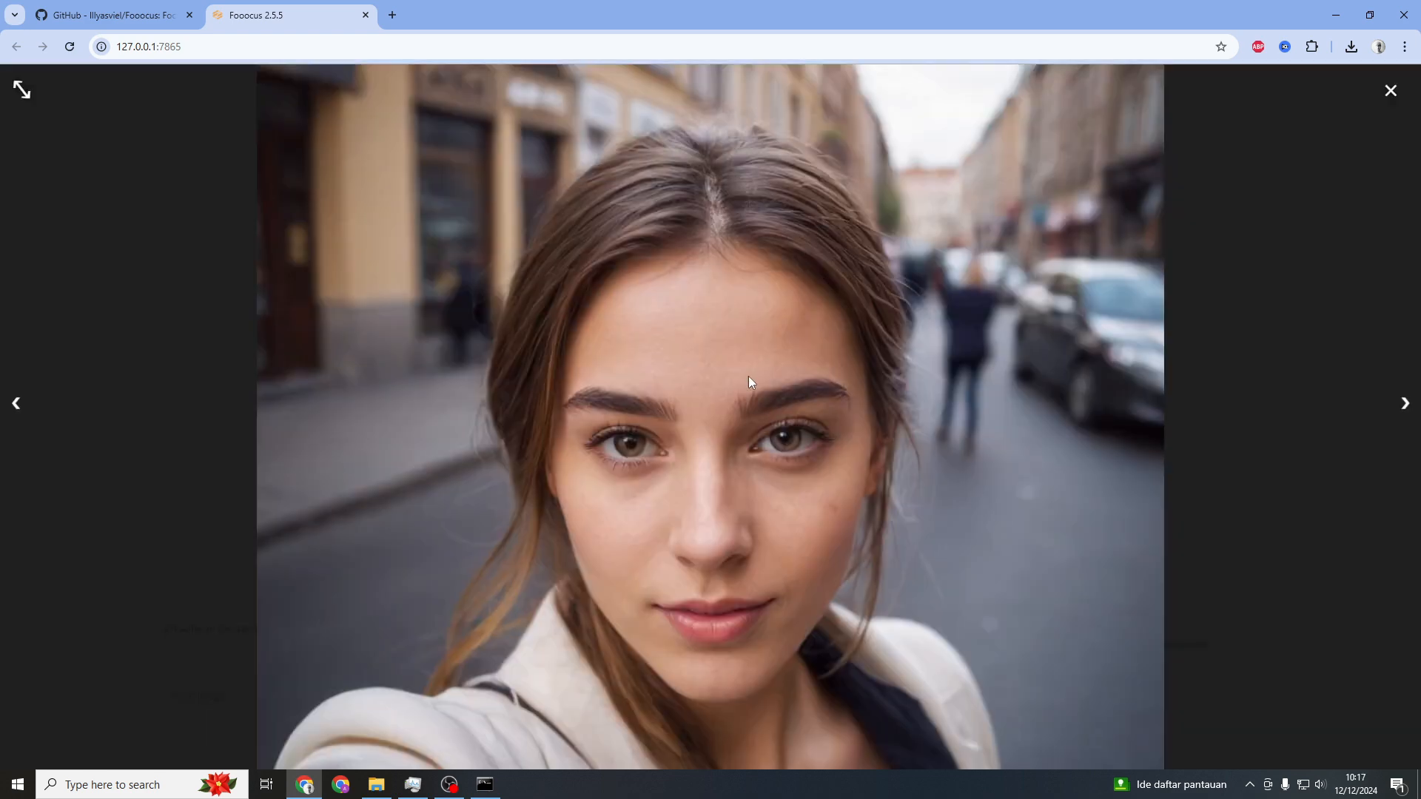
left_click(1404, 412)
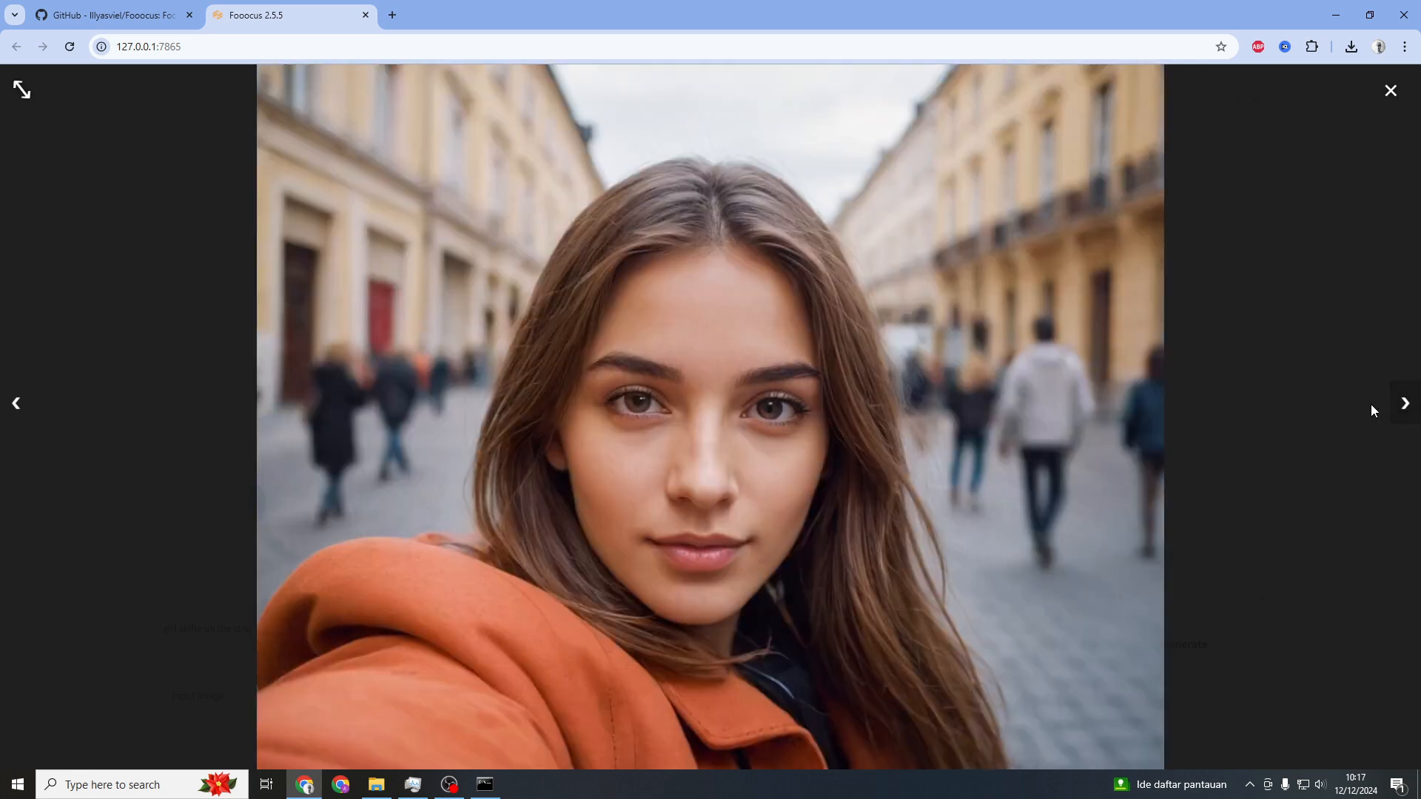
left_click(1067, 489)
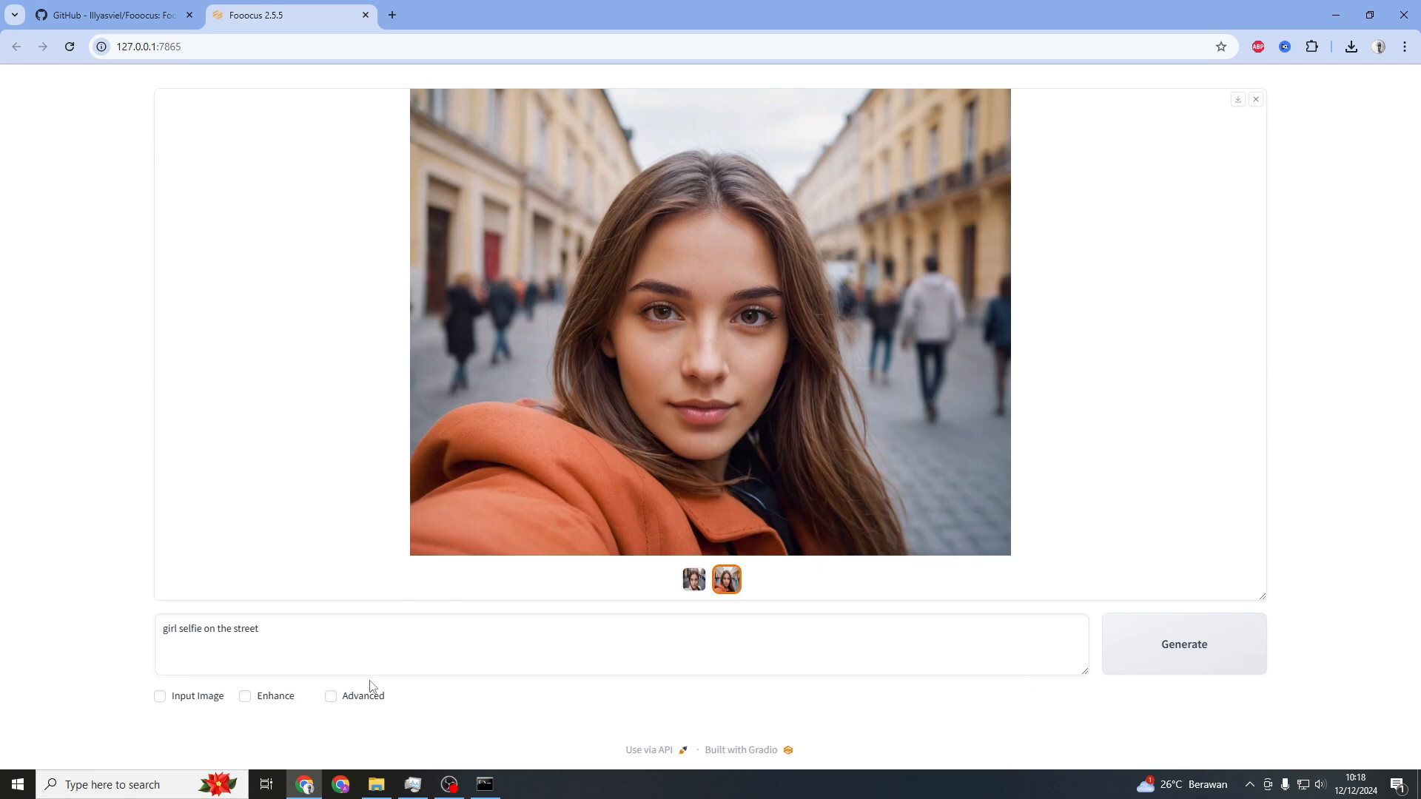
Enable the Advanced settings panel
left_click(331, 697)
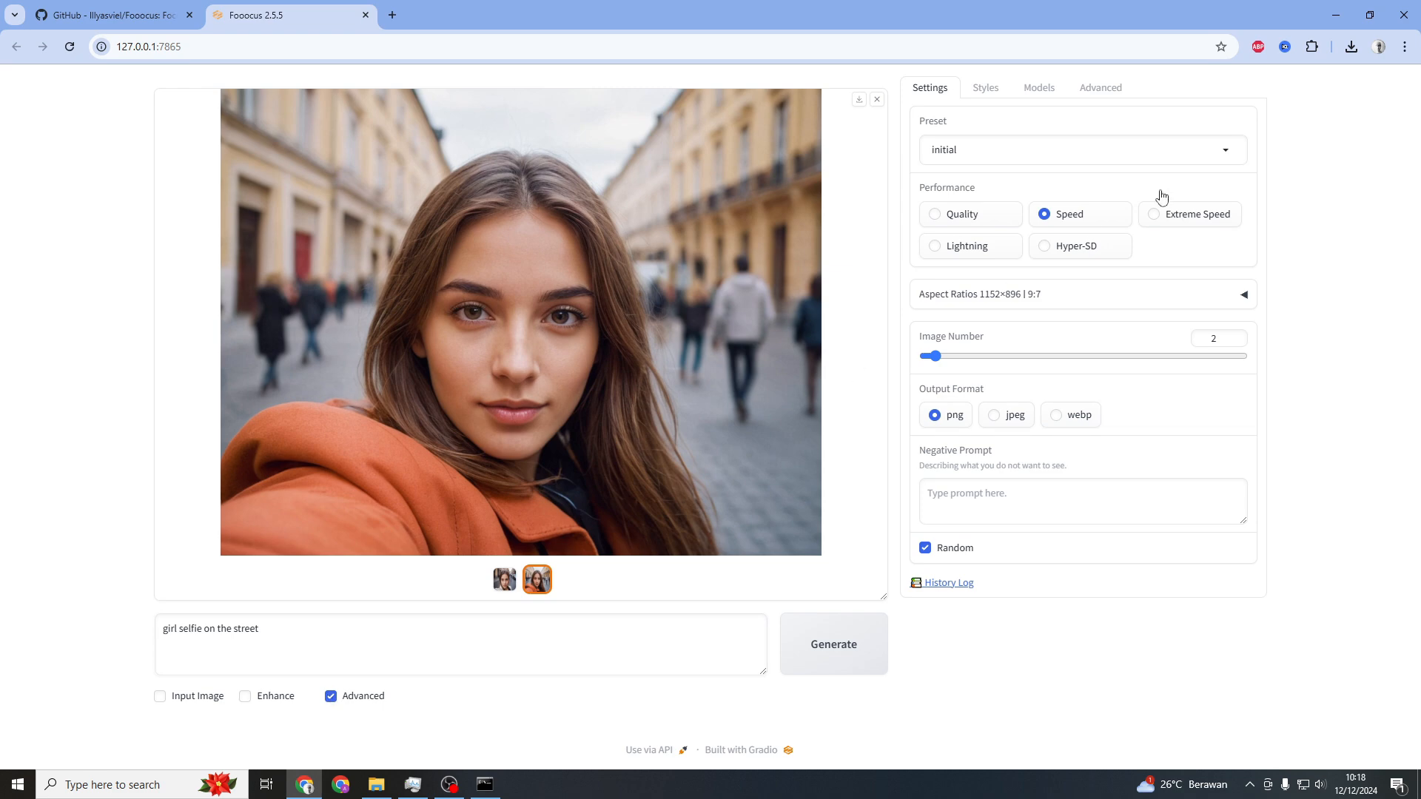
Examine the Preset list, Aspect Ratios options, Image Number and Negative Prompt settings
left_click(1225, 153)
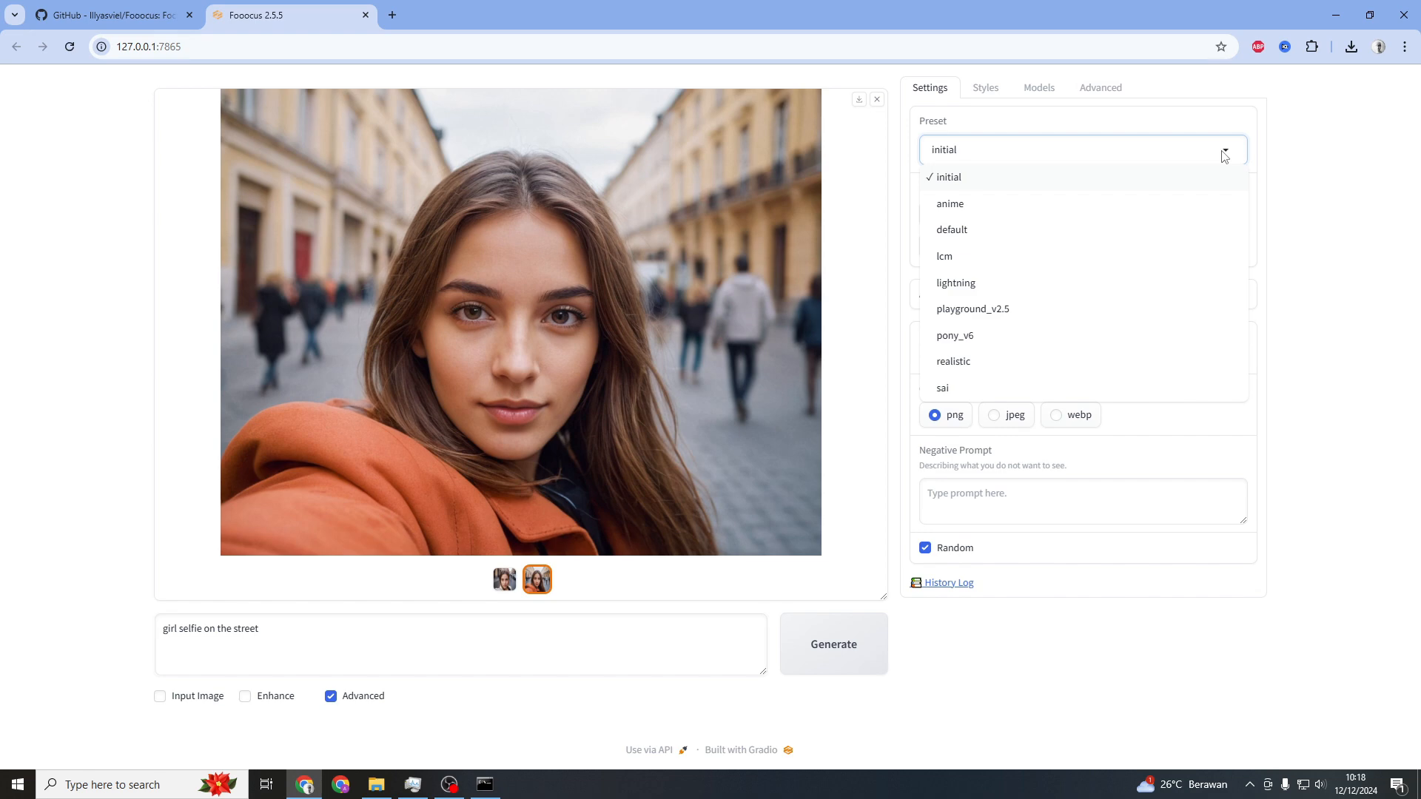
left_click(1245, 154)
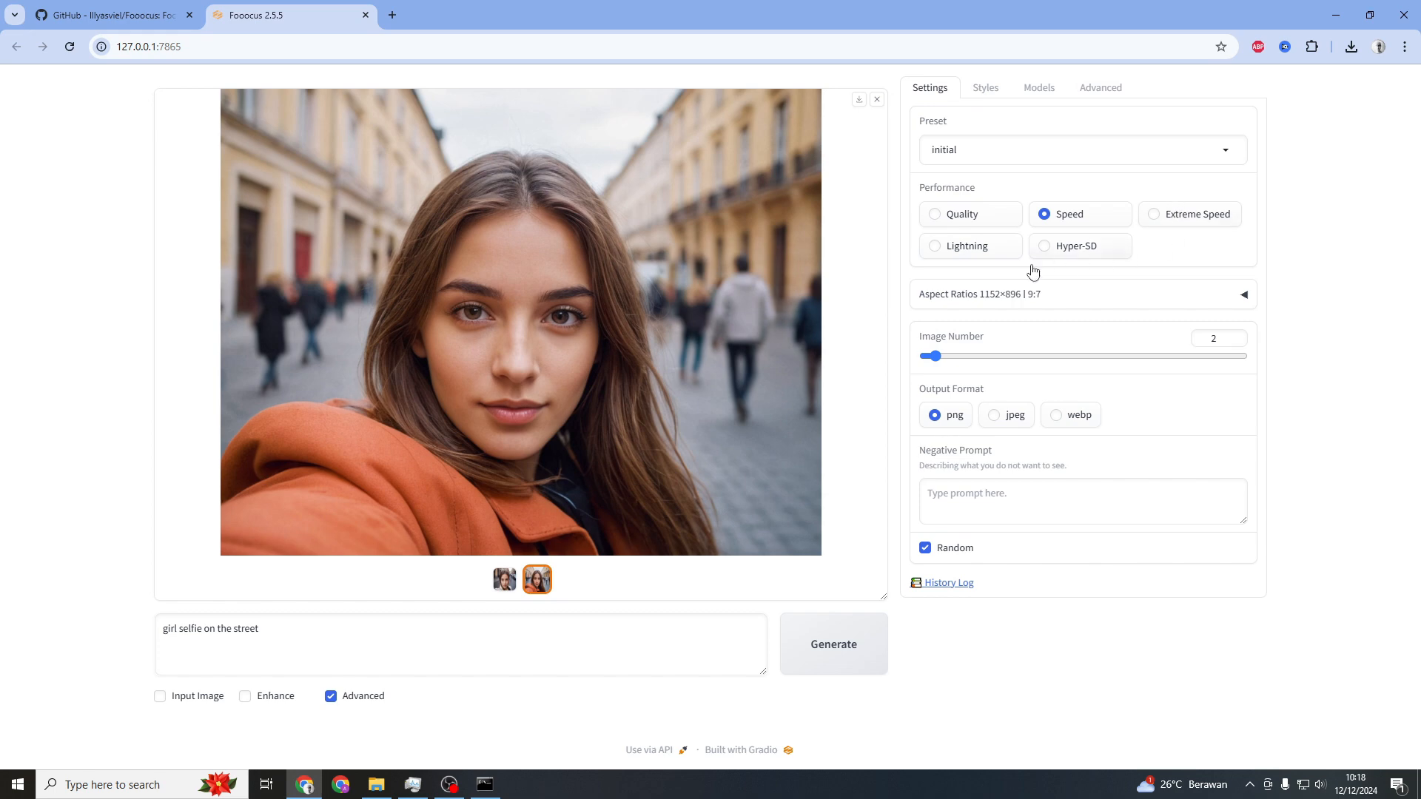
left_click(1042, 295)
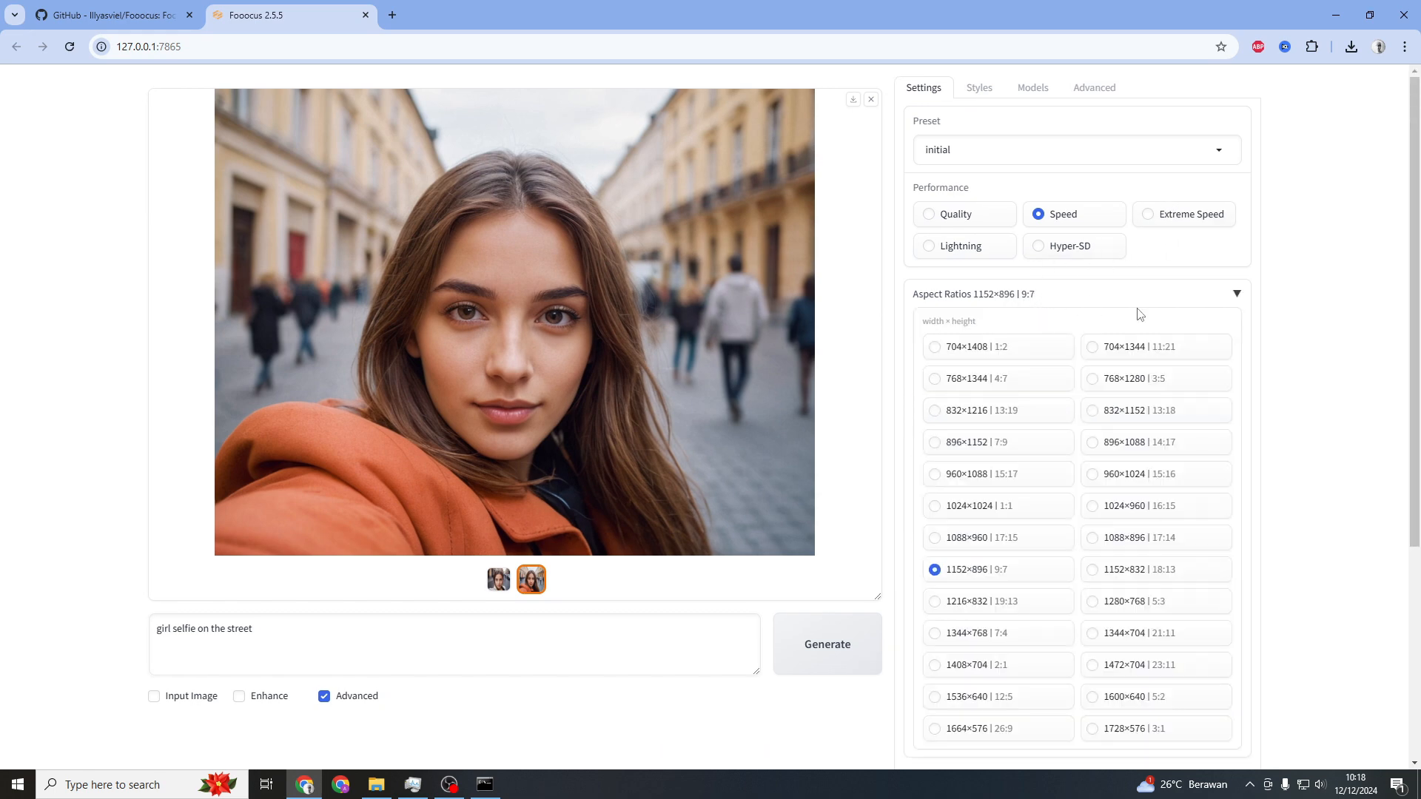
scroll(1275, 357, "down", 2)
left_click(1216, 147)
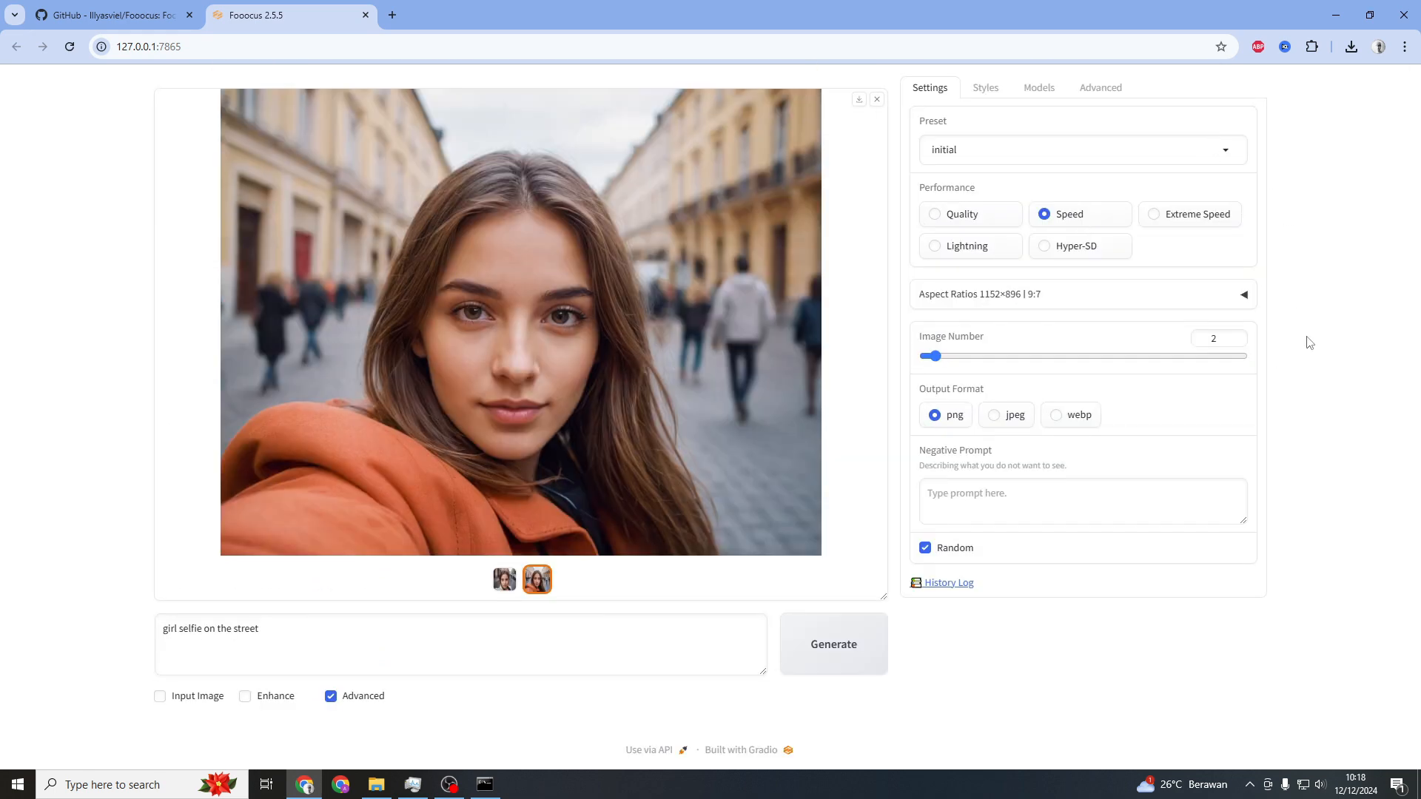
left_click(1215, 340)
left_click(985, 494)
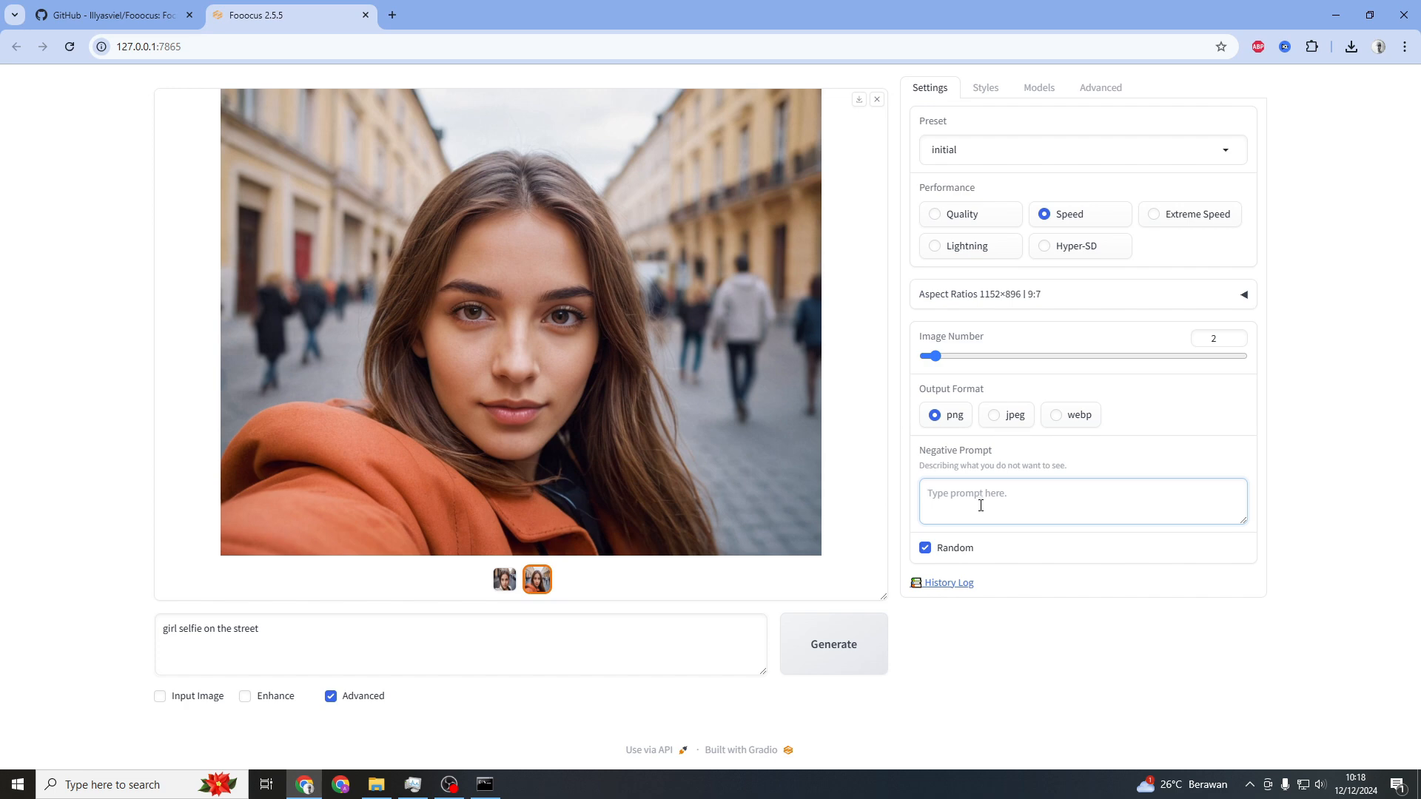
Search styles for "anime", deselect Fooocus V2, Fooocus Sharp and Fooocus Enhance, and select MRE Anime
left_click(983, 90)
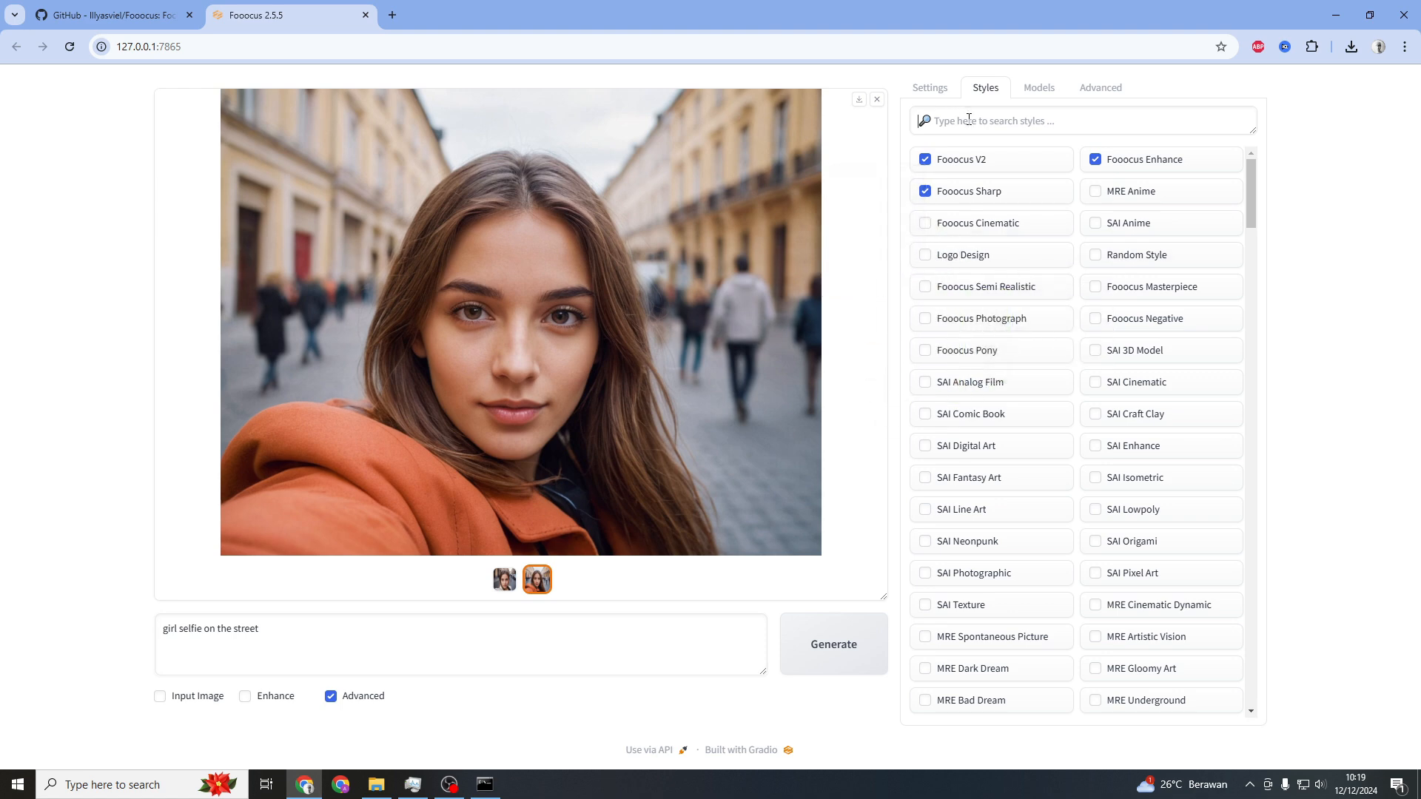
type("anime")
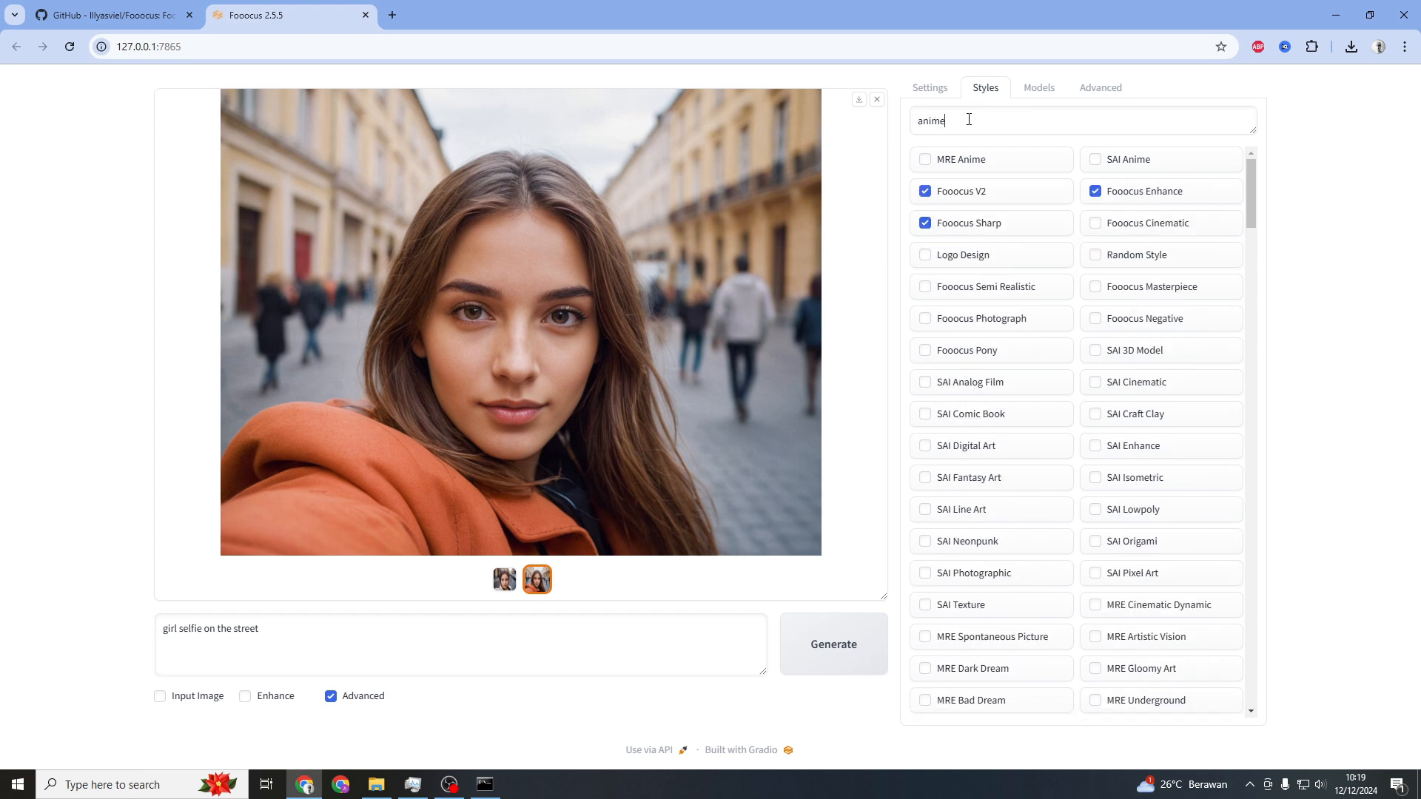
left_click(925, 191)
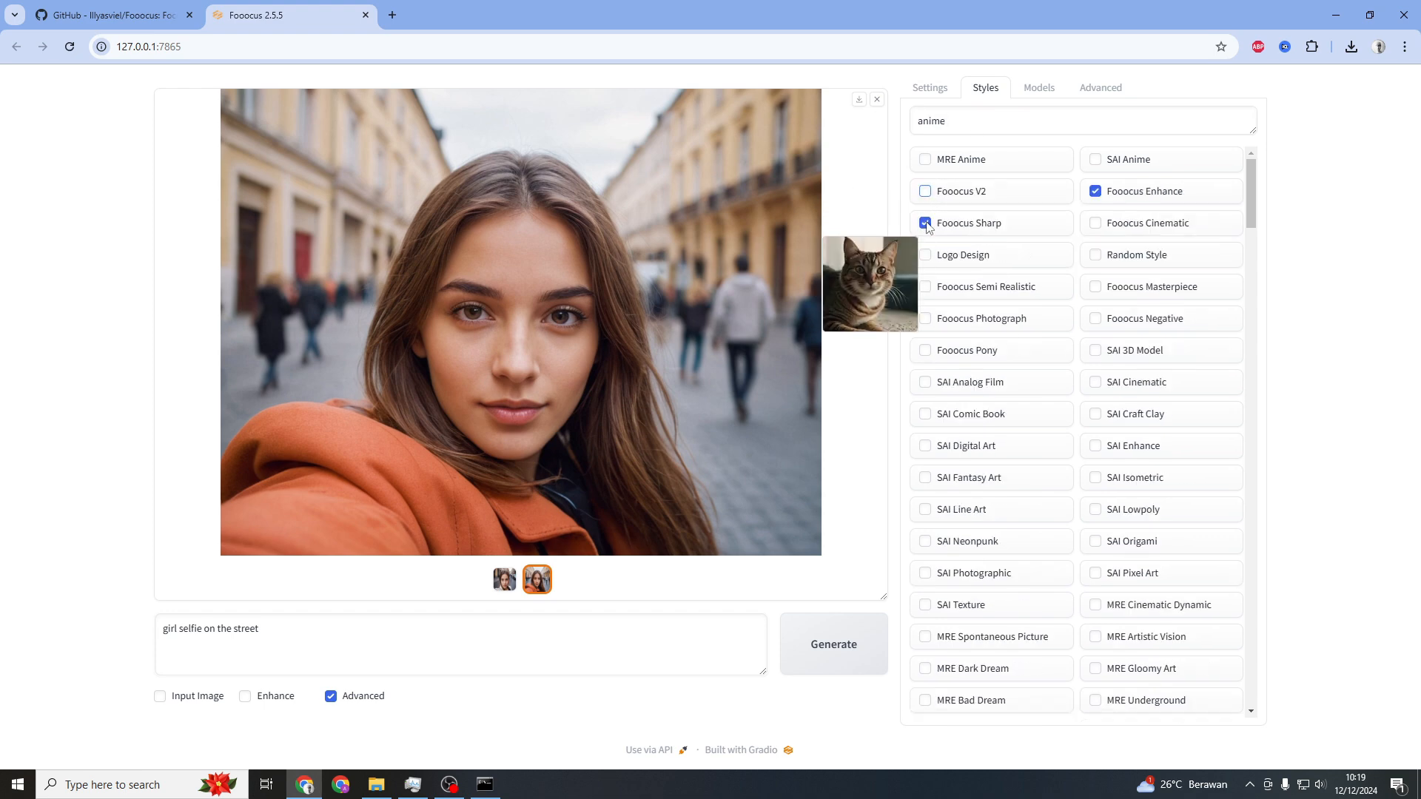
left_click(926, 223)
left_click(1095, 191)
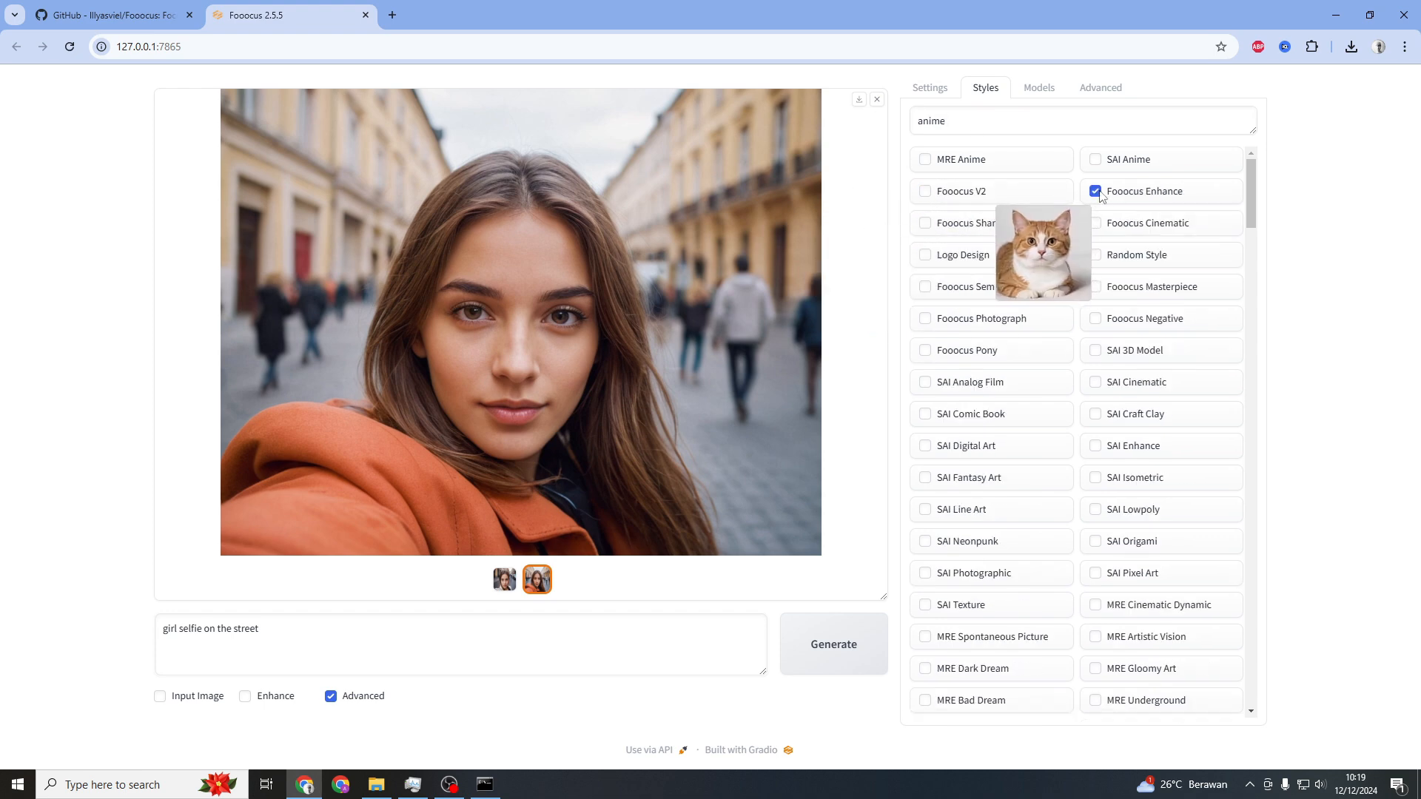
left_click(926, 160)
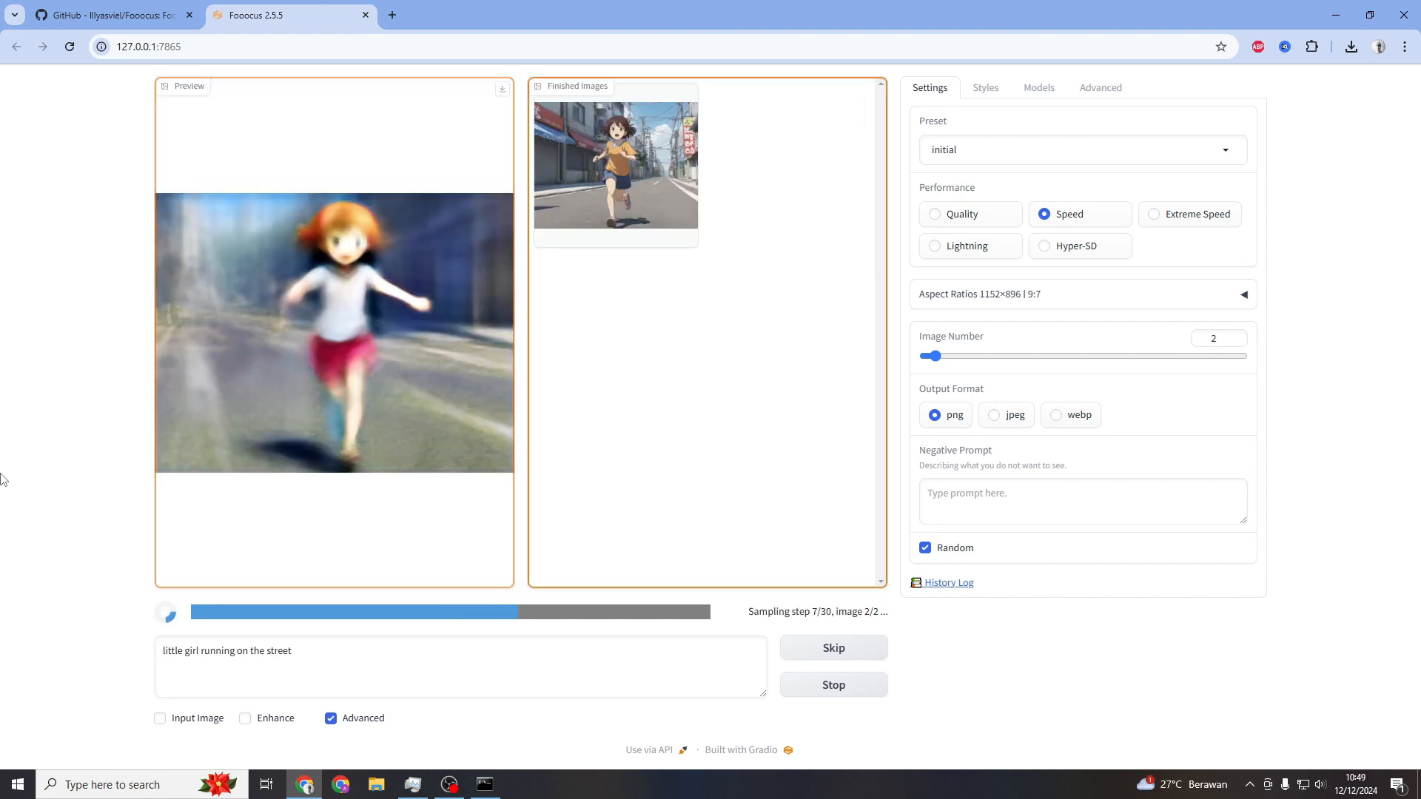
Open the generated anime running-girl image full size and move to the next image
left_click(452, 396)
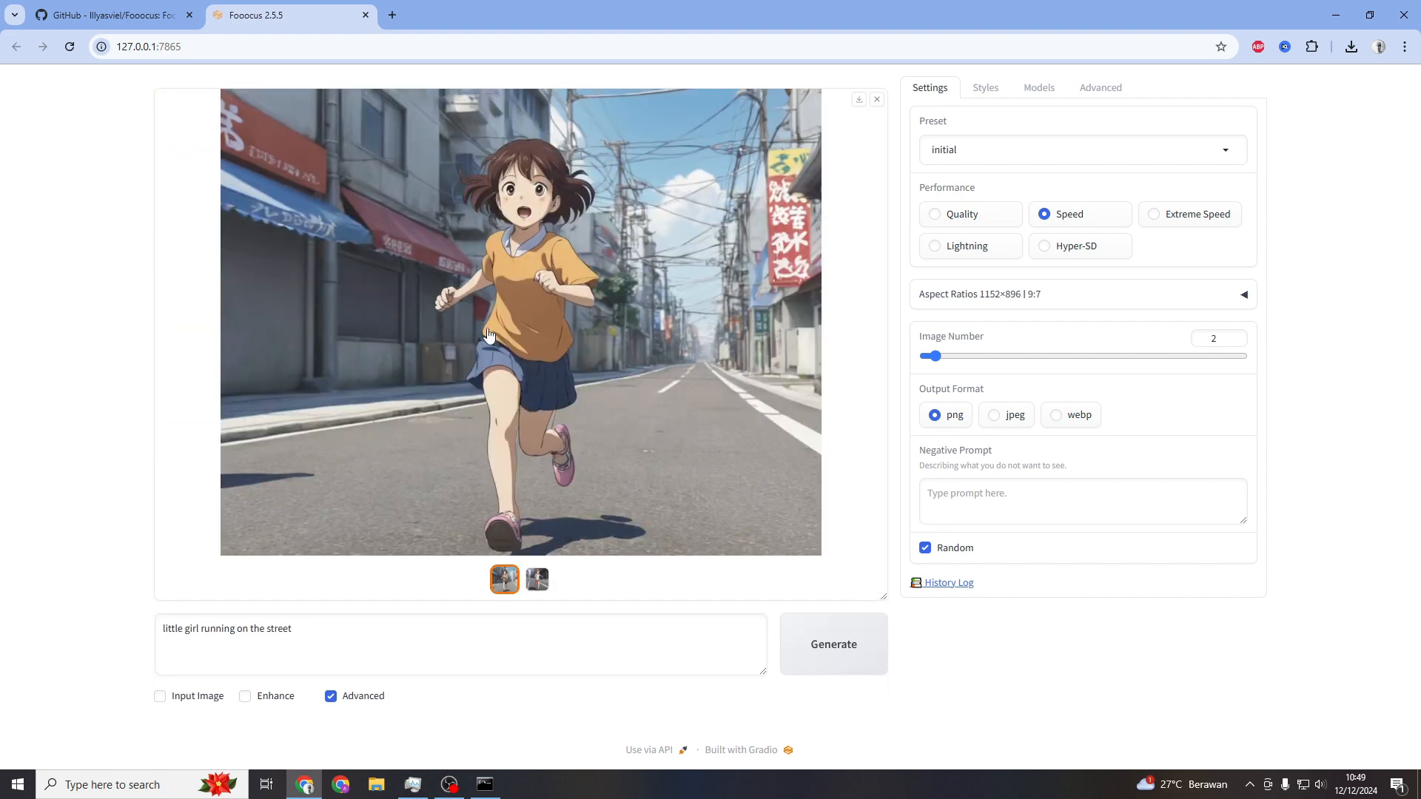
left_click(573, 374)
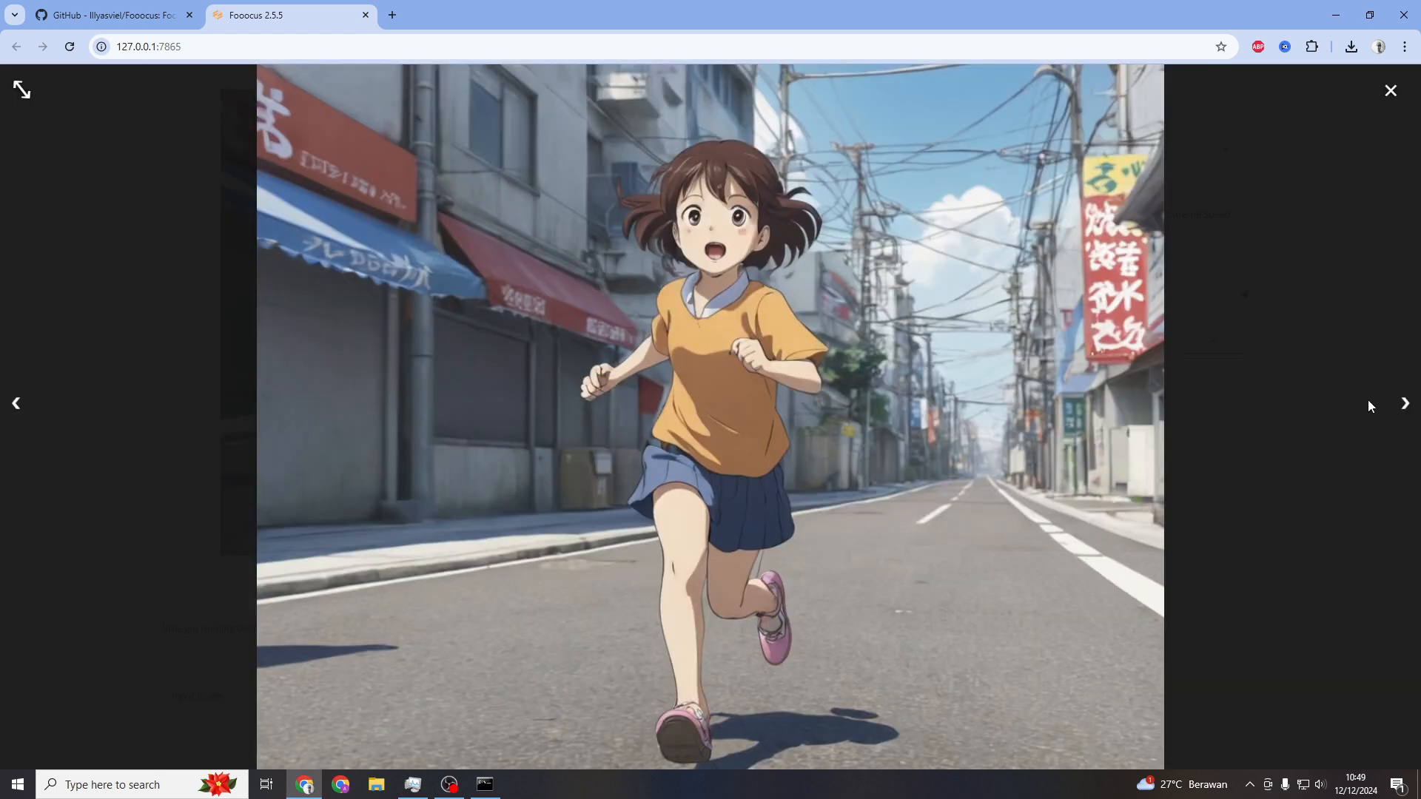
left_click(1404, 406)
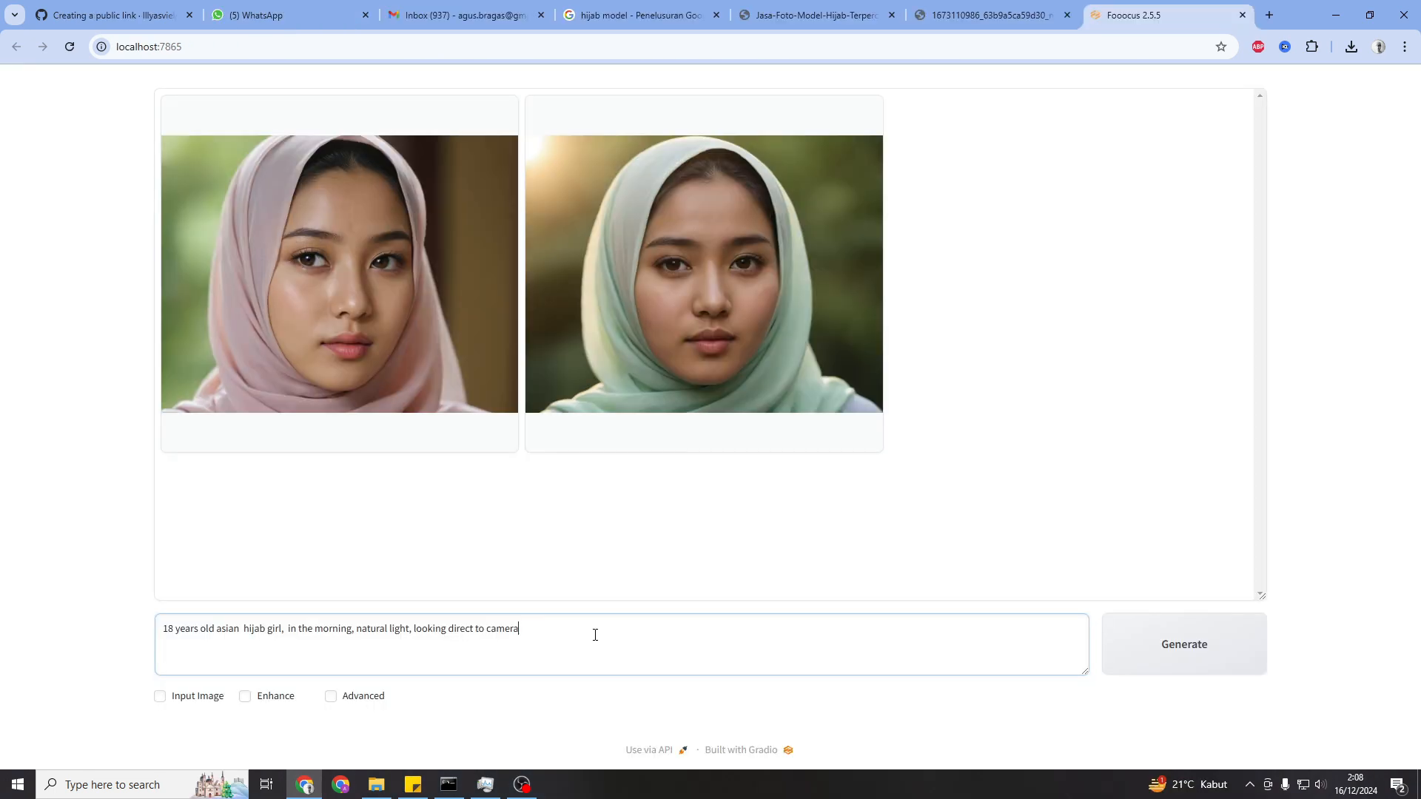
Generate images with the prompt "18 years old asian hijab girl, in the morning, natural light, looking direct to camera"
left_click_drag(587, 630, 101, 637)
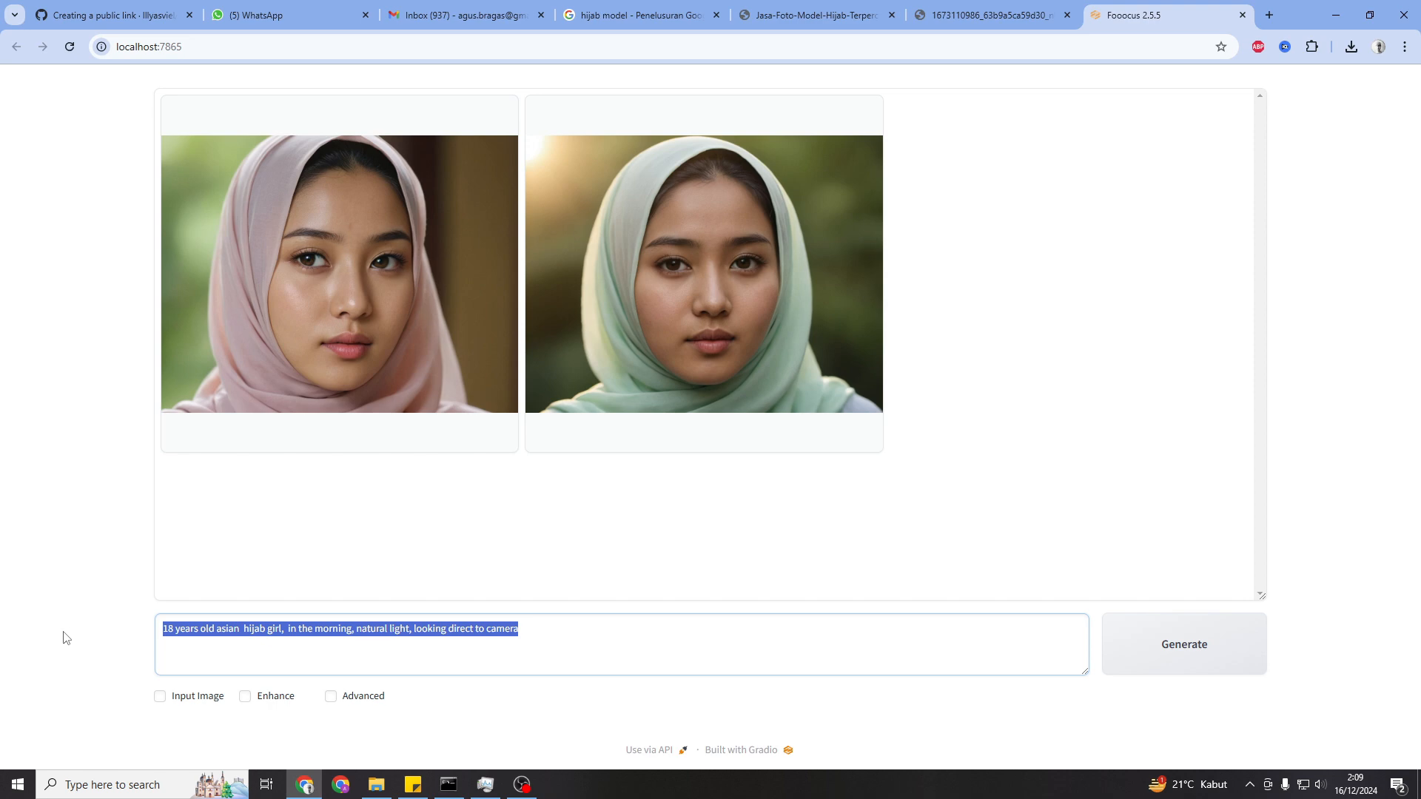
left_click(66, 638)
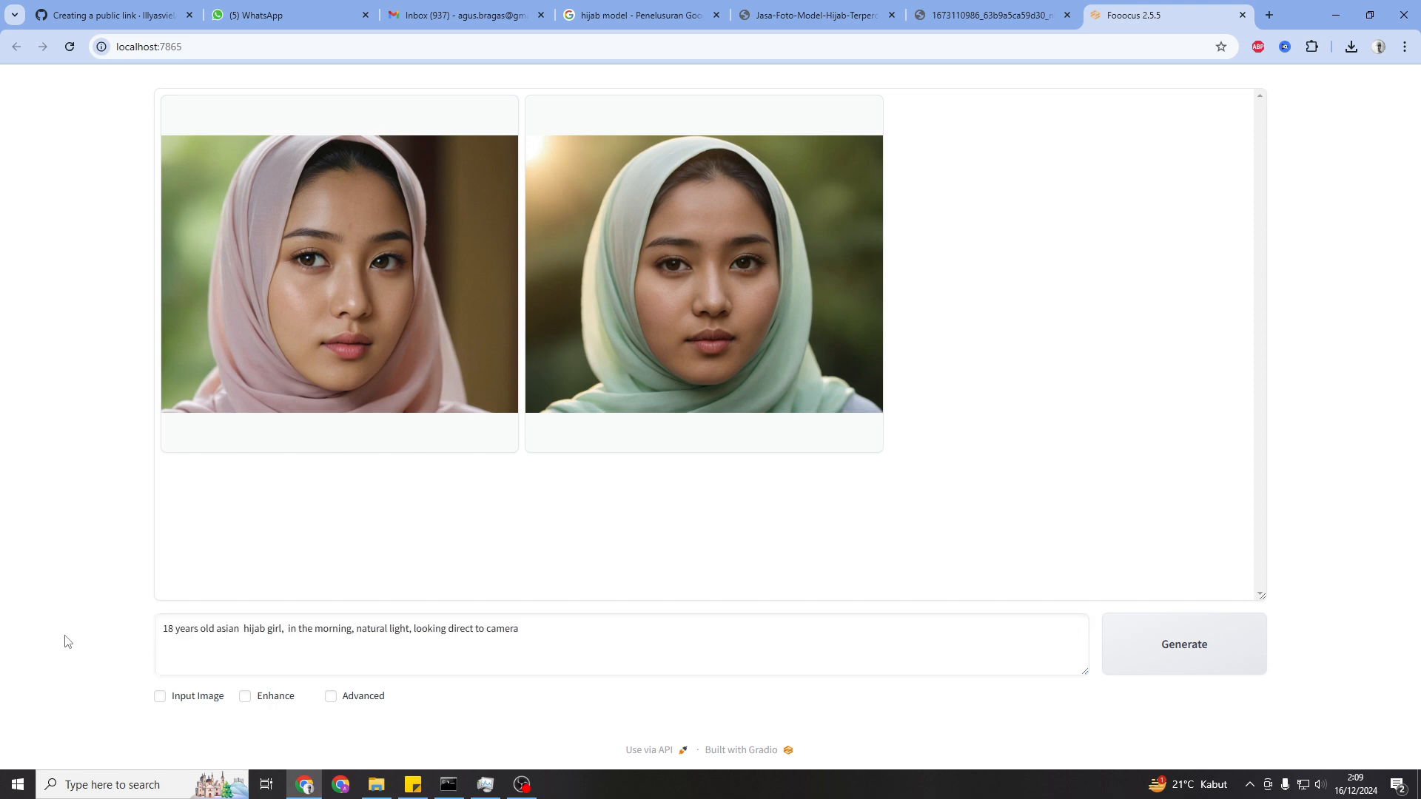
left_click(1220, 644)
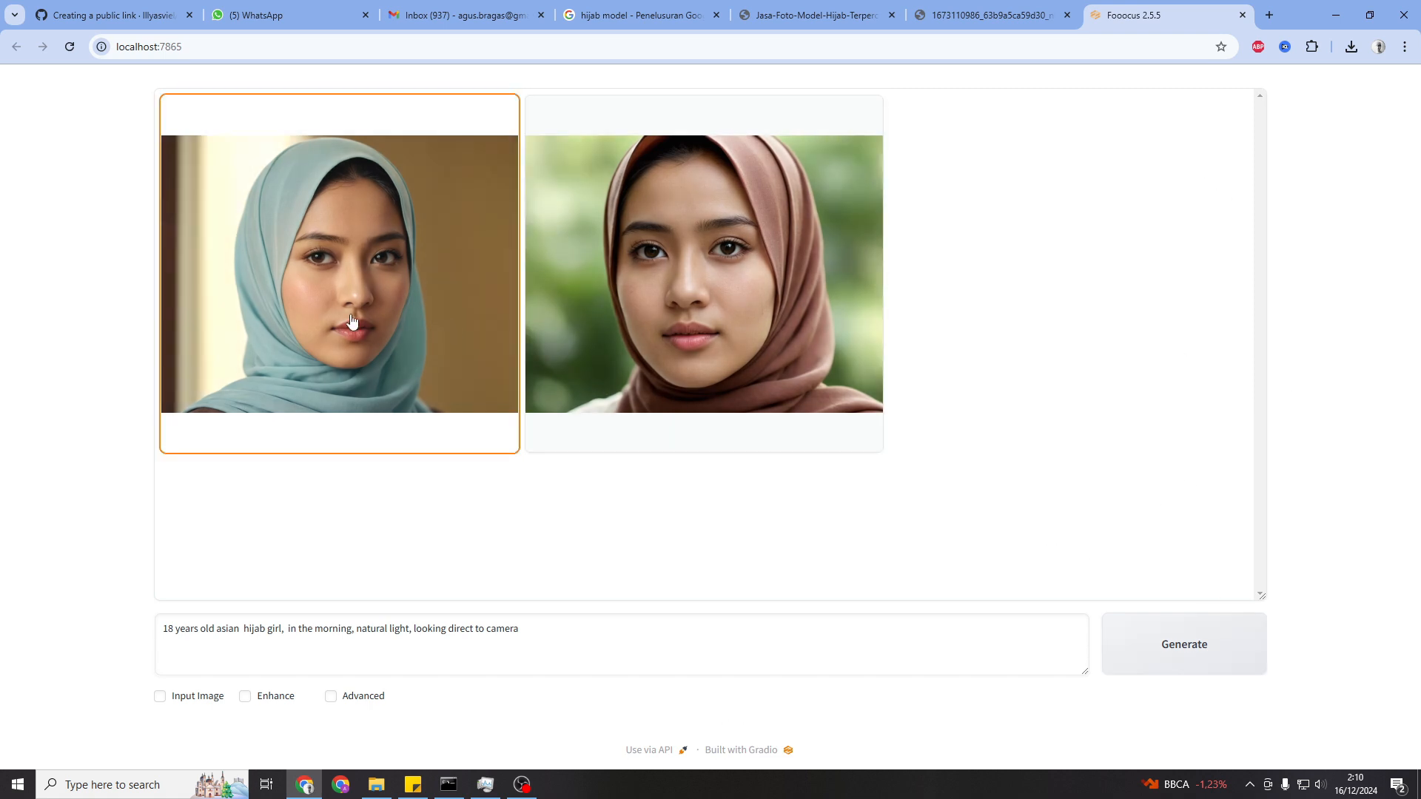
View both generated hijab portraits in the gallery
left_click(345, 311)
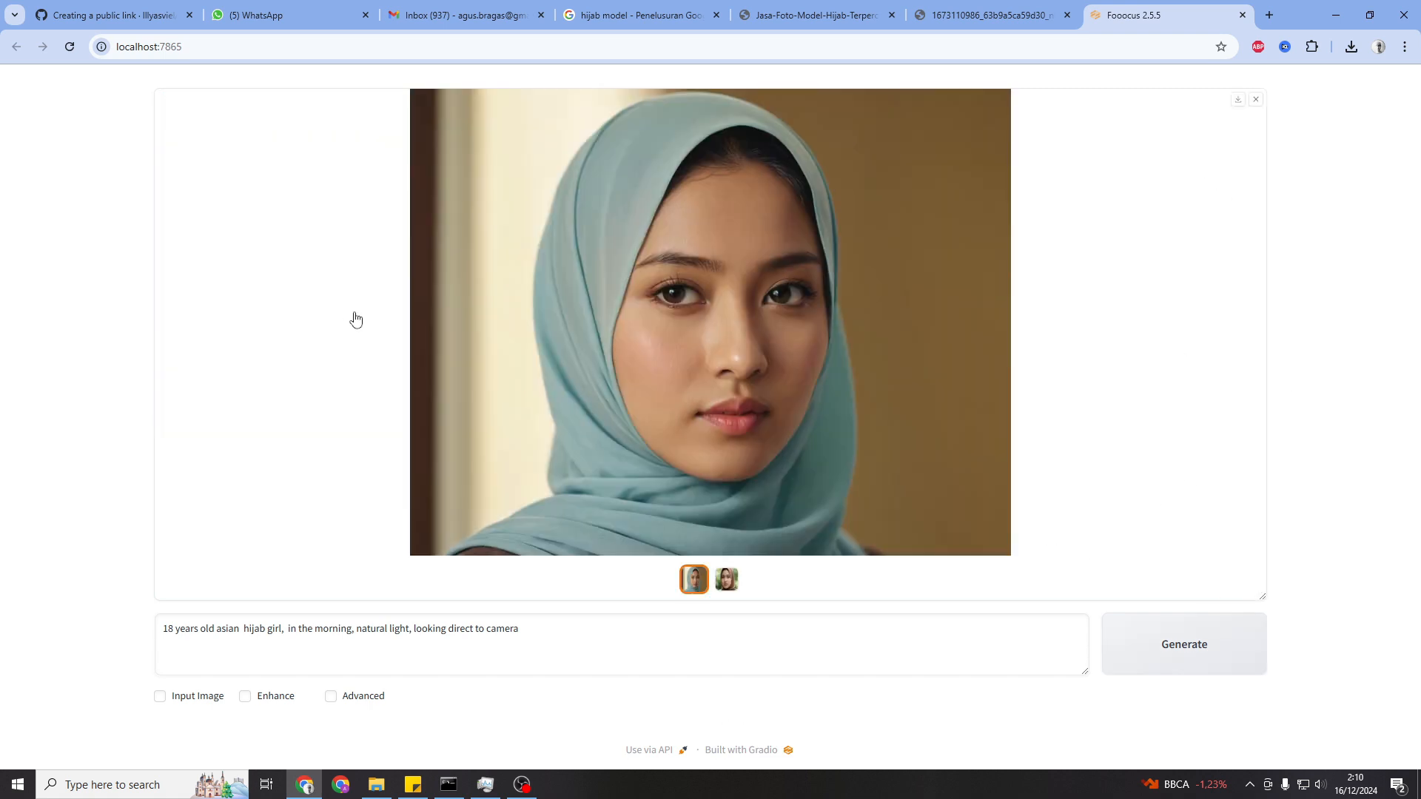
left_click(728, 584)
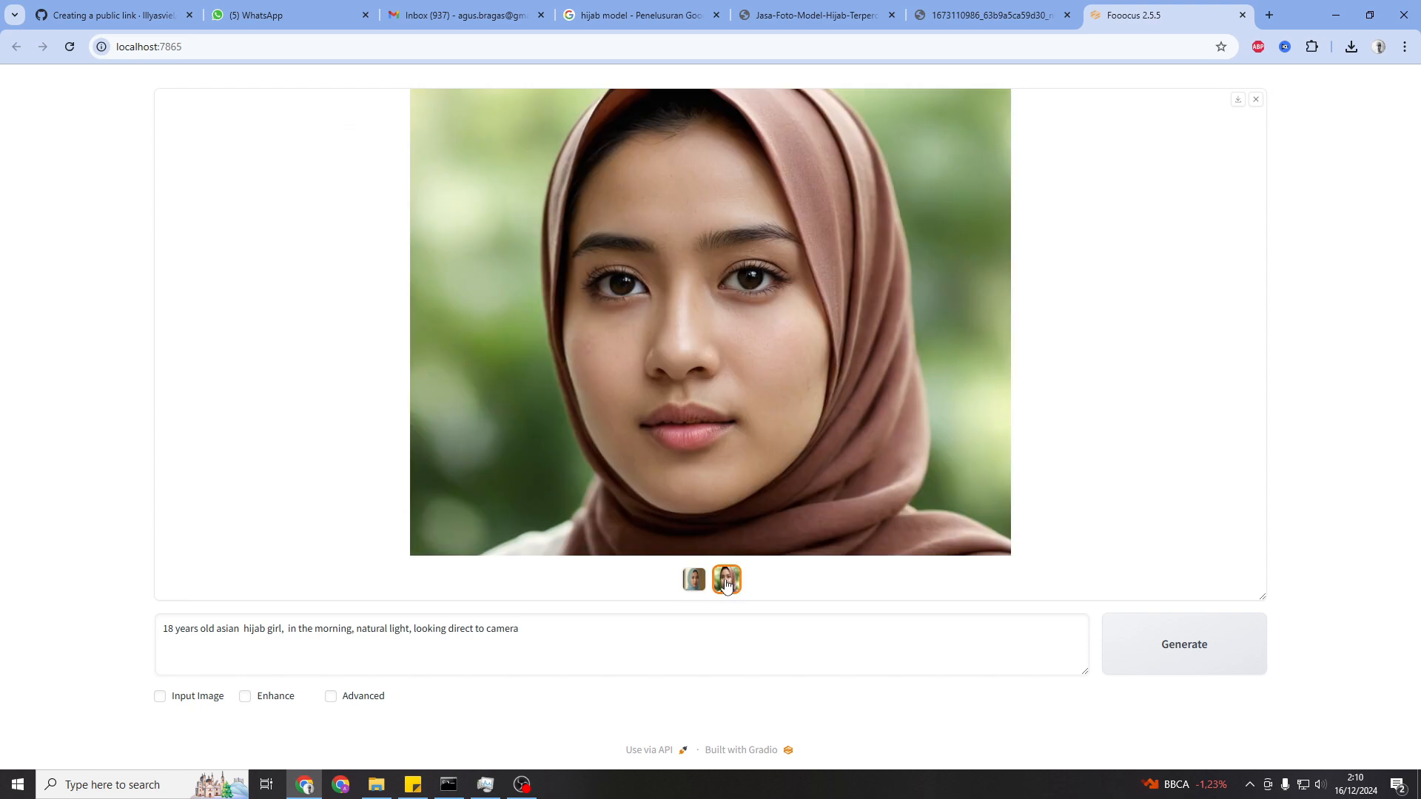
Enable Input Image, load the brown-hijab portrait into the first Image Prompt slot, and set that slot to FaceSwap
left_click(159, 697)
scroll(111, 681, "down", 4)
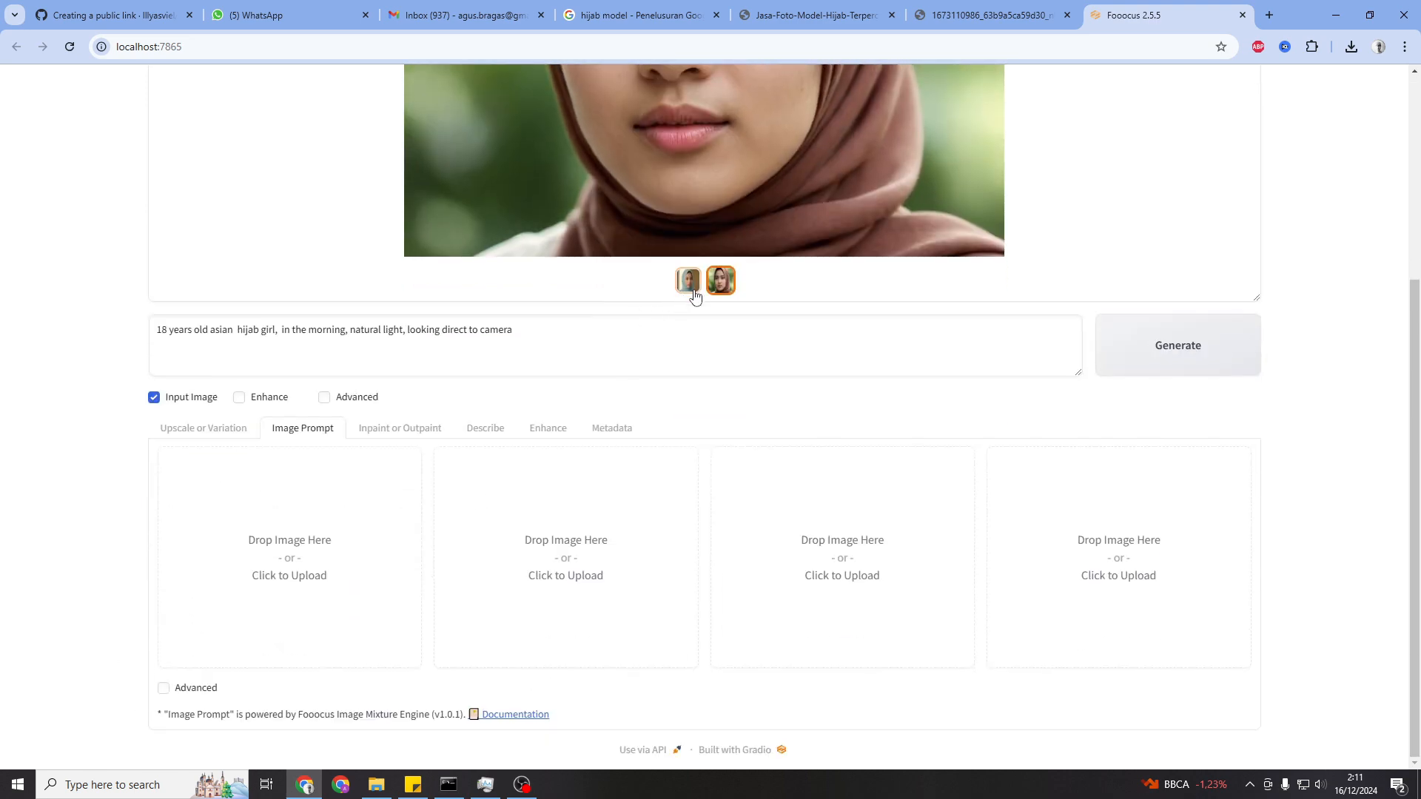
left_click_drag(724, 286, 311, 564)
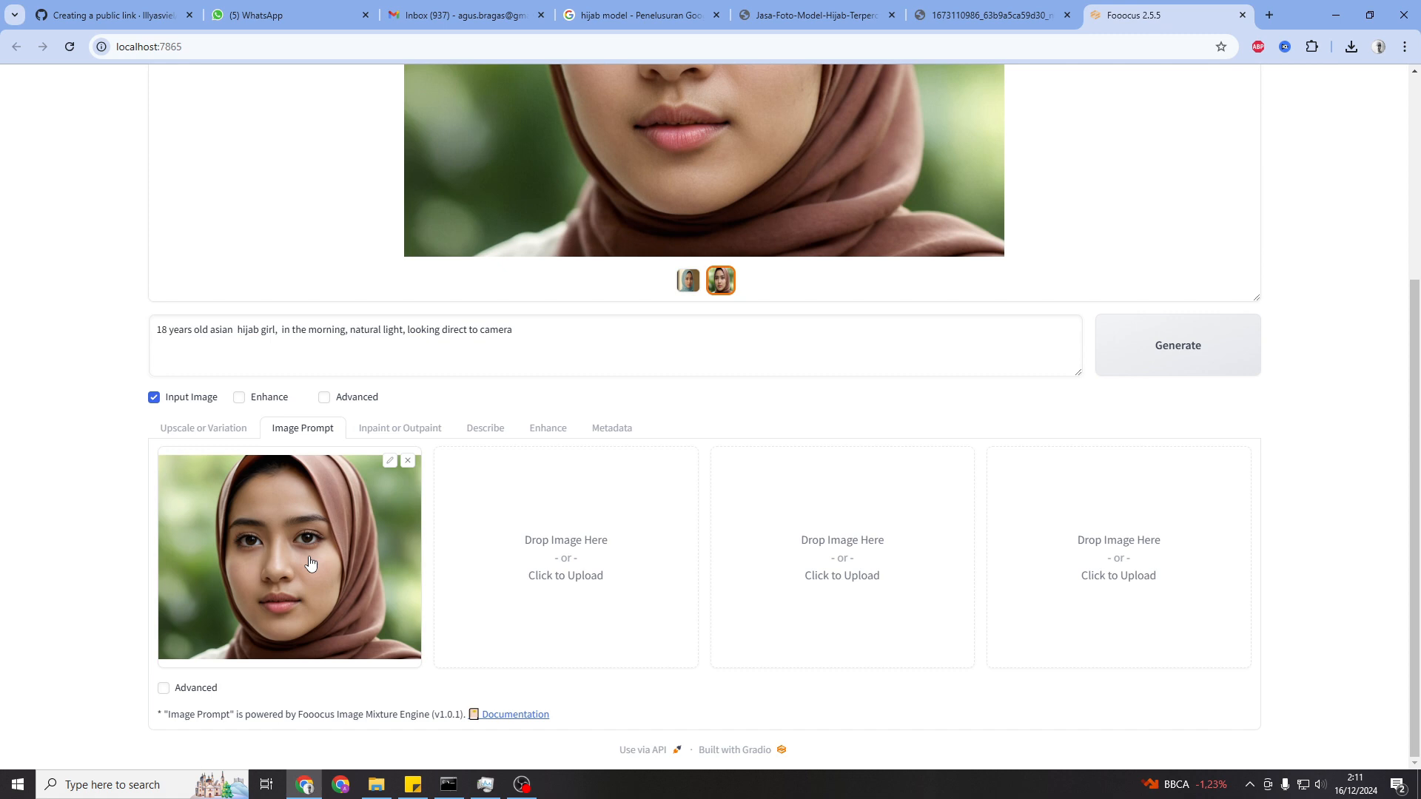
left_click(163, 690)
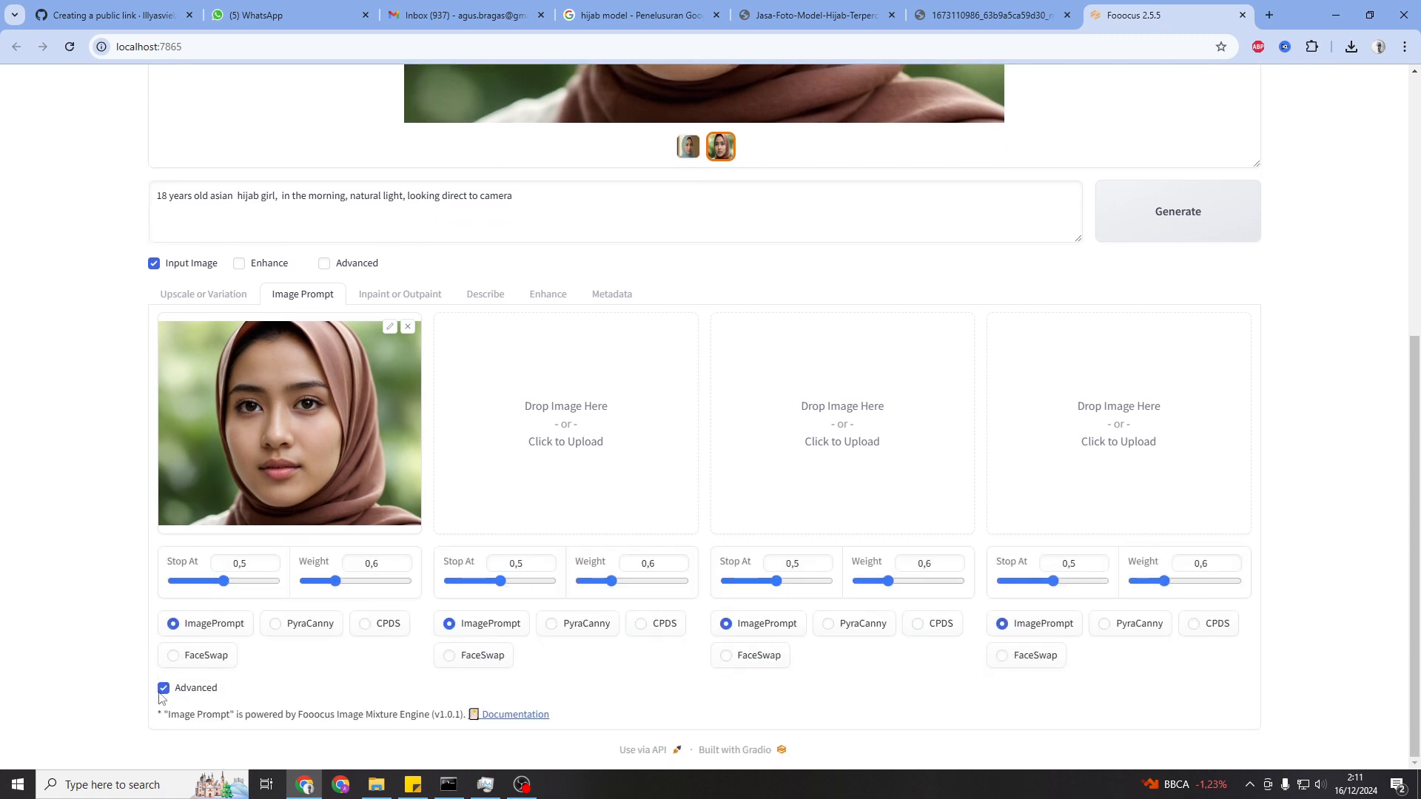
left_click(174, 658)
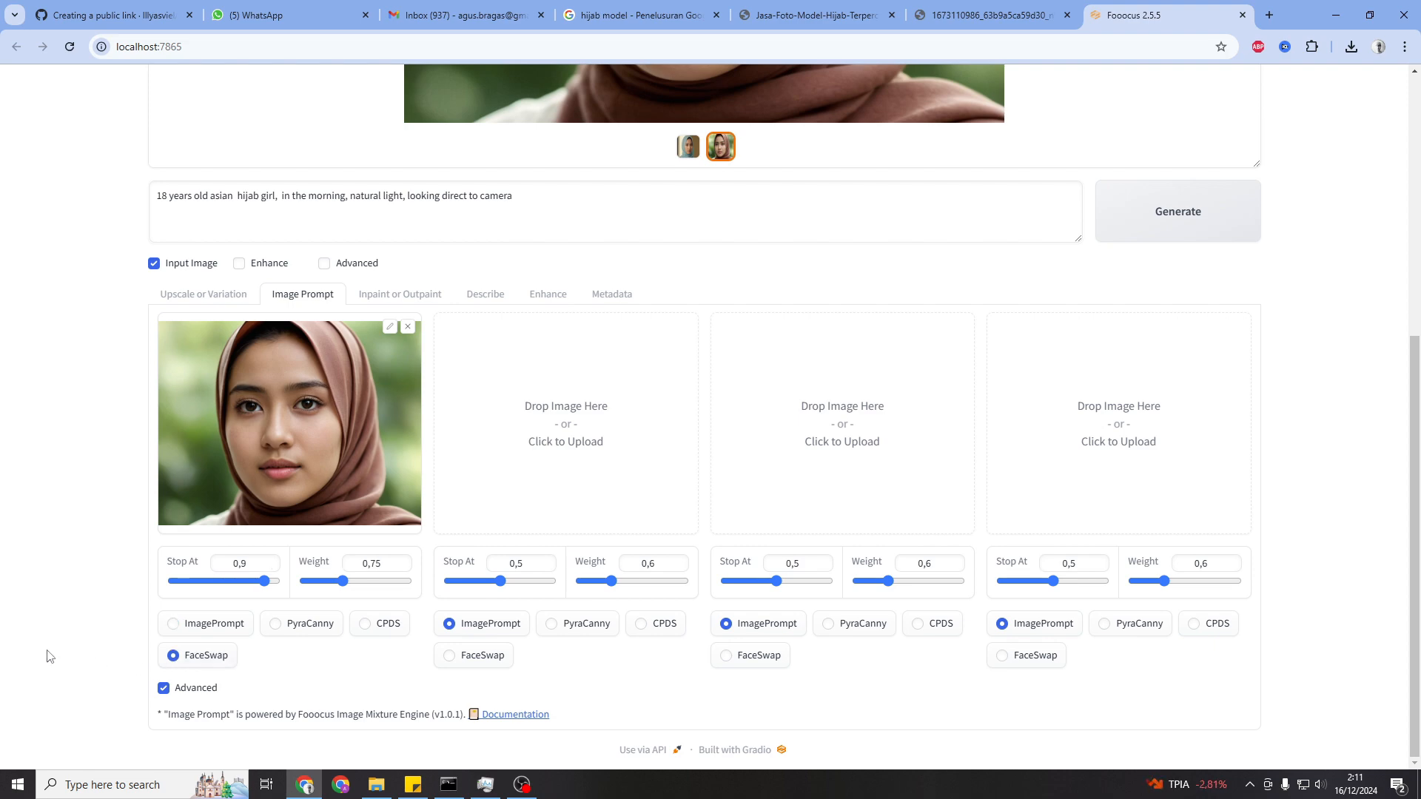
Edit the prompt to "18 years old asian hijab girl, natural light, medium shot" and generate images
scroll(20, 609, "up", 5)
left_click_drag(281, 629, 347, 631)
key("BackSpace")
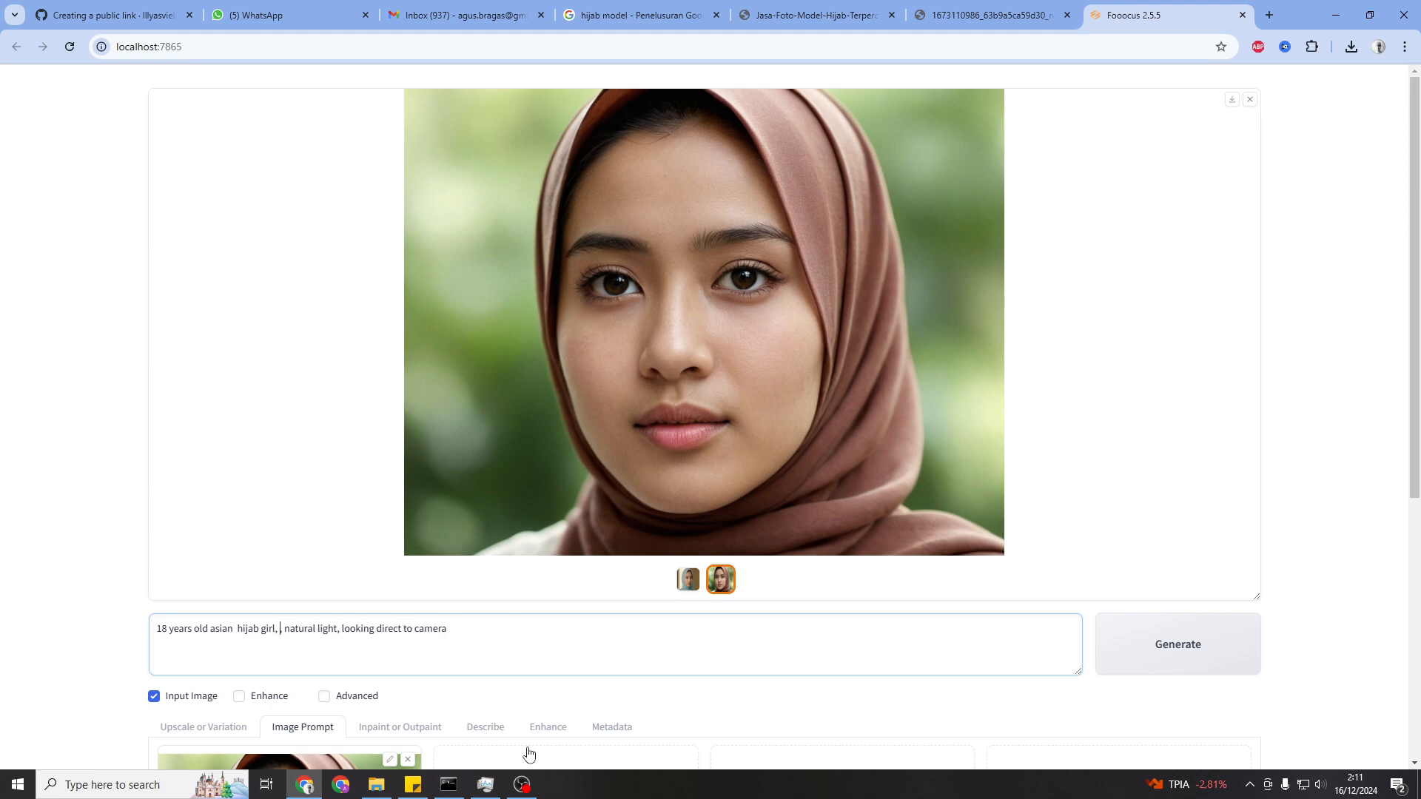
key("Delete")
left_click_drag(338, 633, 474, 632)
type("medium sho")
left_click(1229, 649)
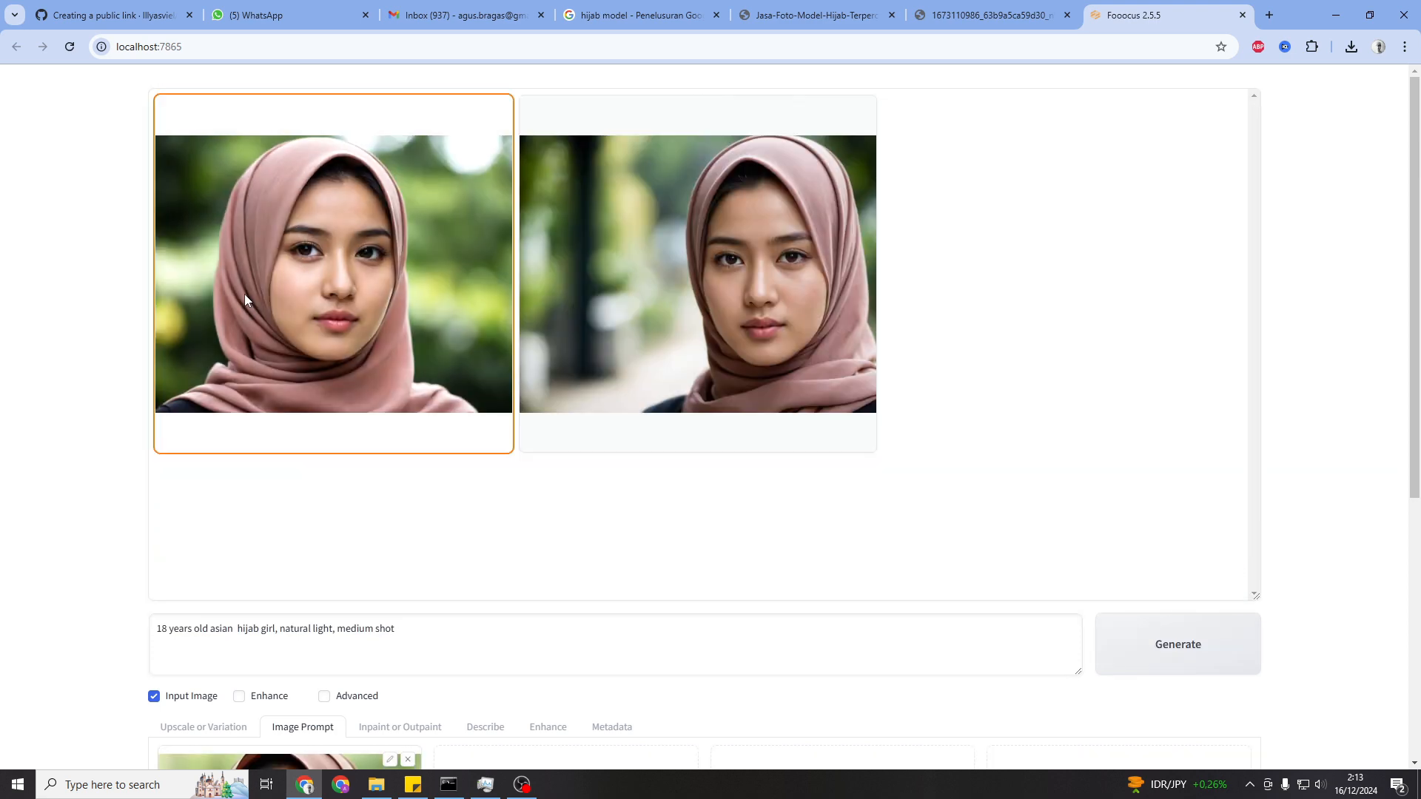
View both newly generated face-swapped images in the gallery
left_click(244, 295)
left_click(724, 587)
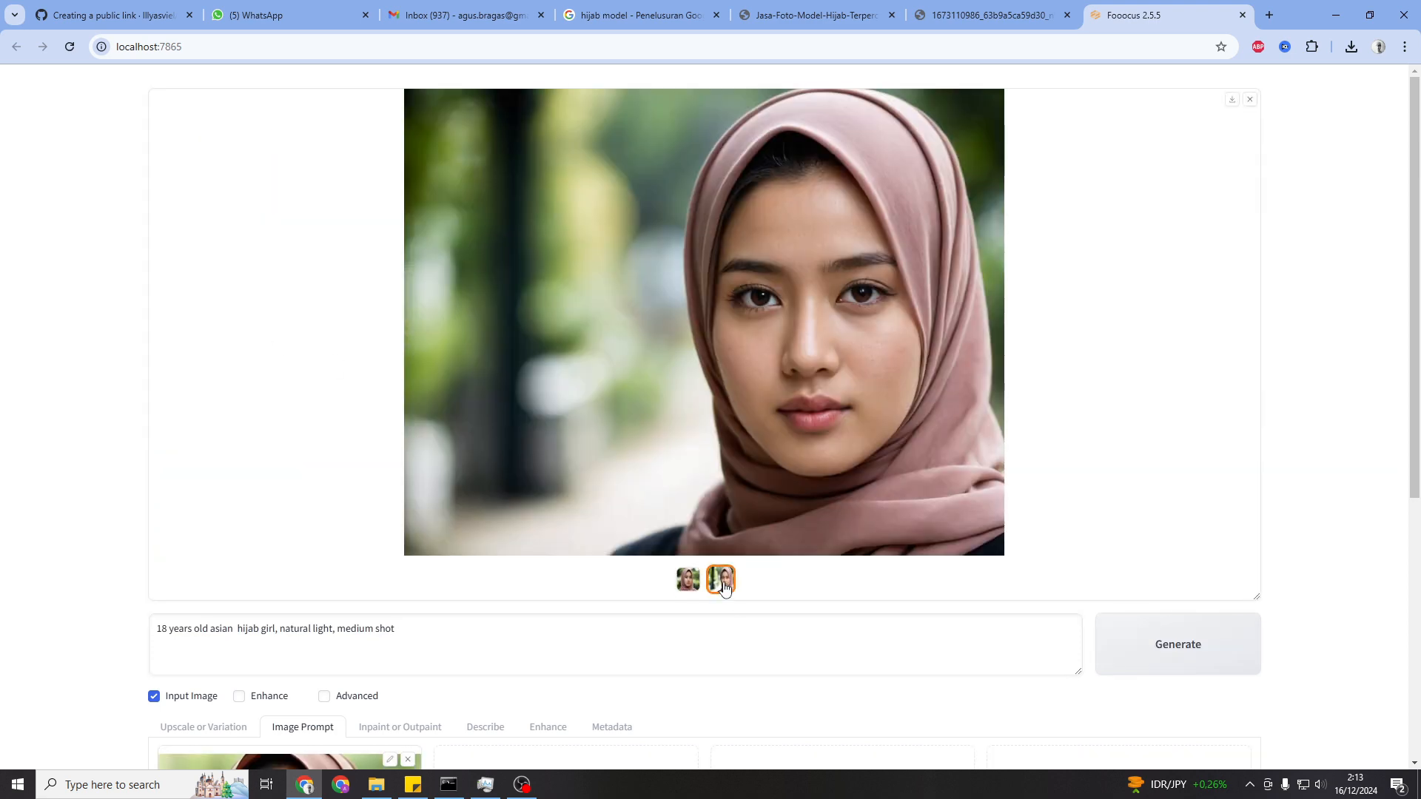
Upload Jasa-Foto-Model-Hijab-Terpercaya.jpg into the second Image Prompt slot, set it to PyraCanny, and generate images
scroll(191, 518, "down", 5)
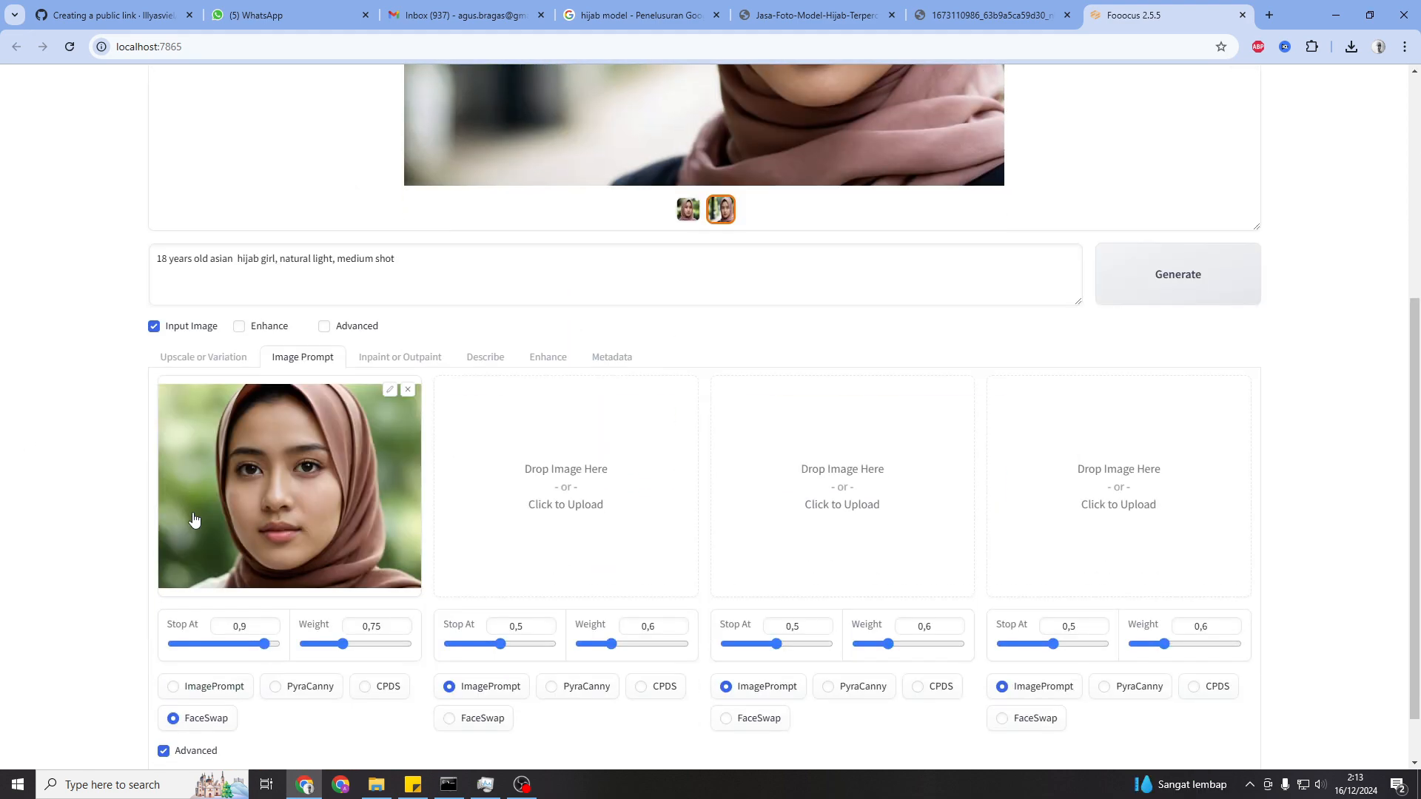
left_click(533, 483)
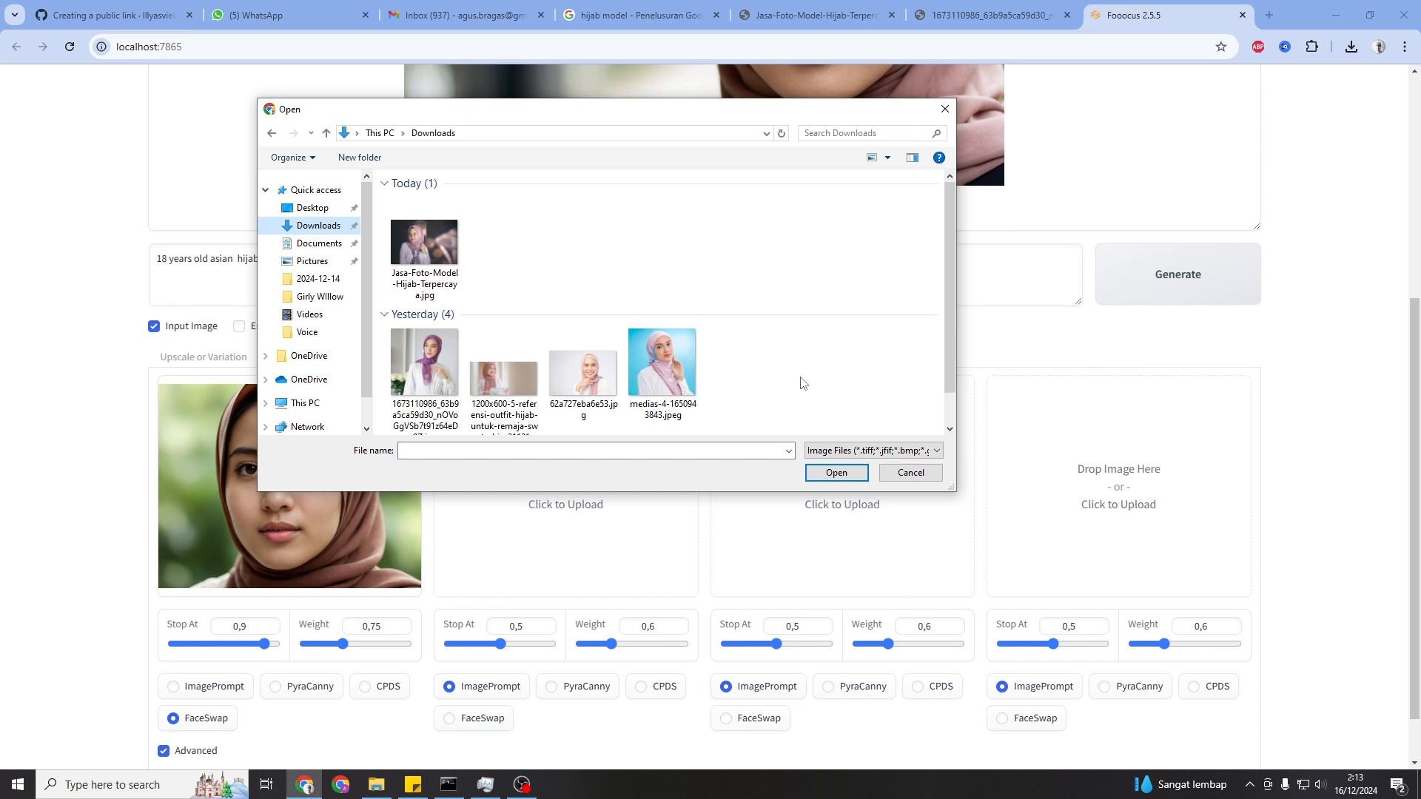
double_click(401, 228)
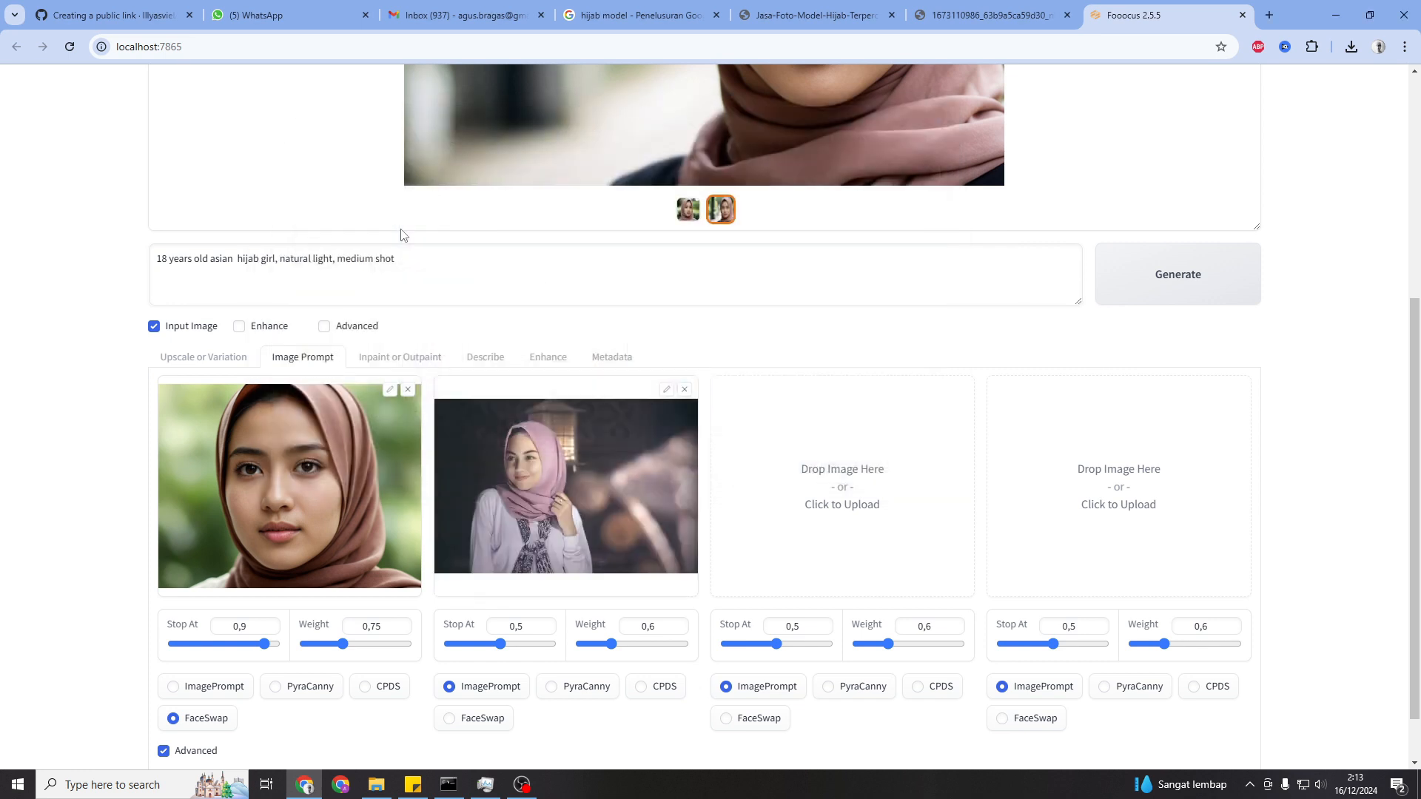
left_click(553, 688)
scroll(525, 510, "up", 5)
left_click(1188, 662)
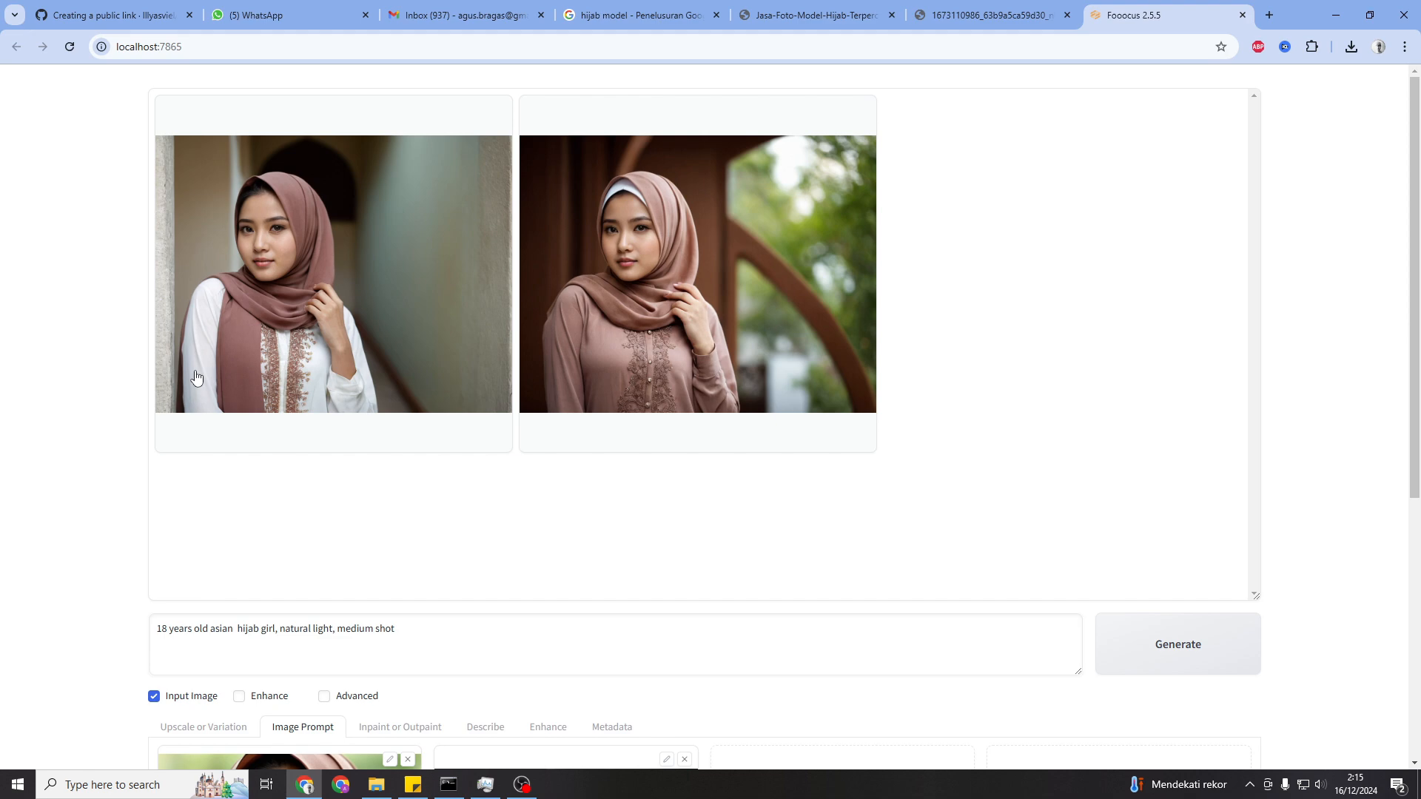
Preview both generated hijab model images full size and close the preview
left_click(384, 355)
left_click(491, 422)
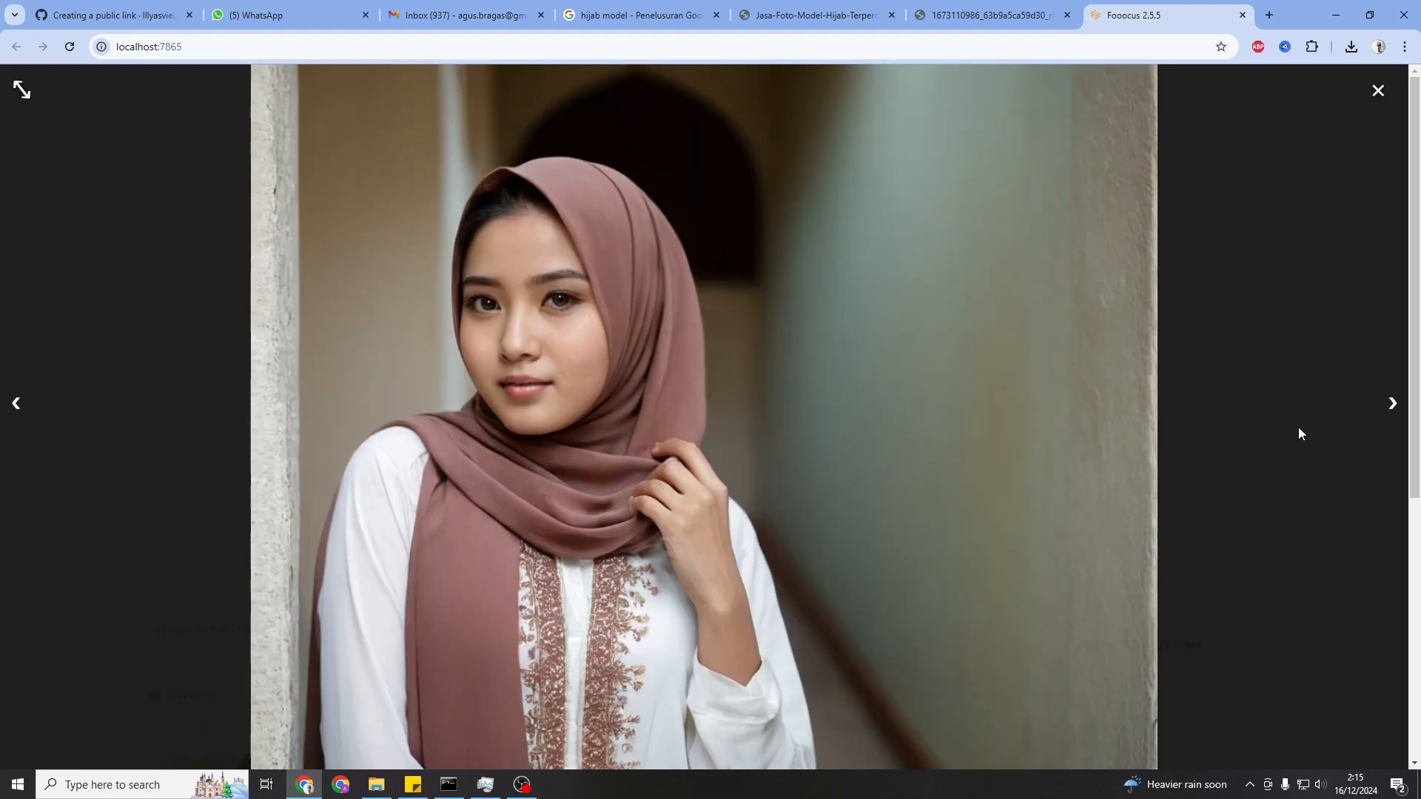
left_click(1384, 407)
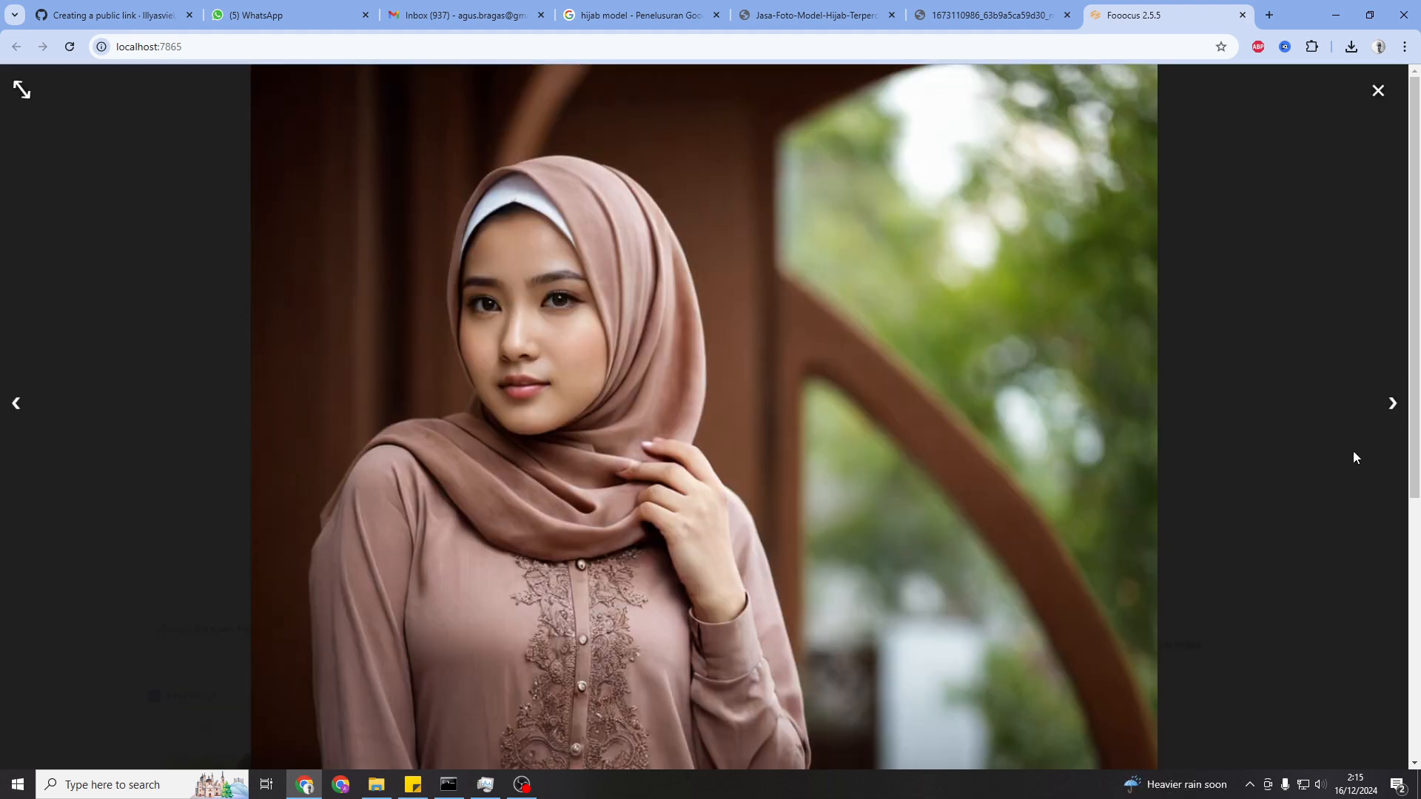
left_click(1355, 457)
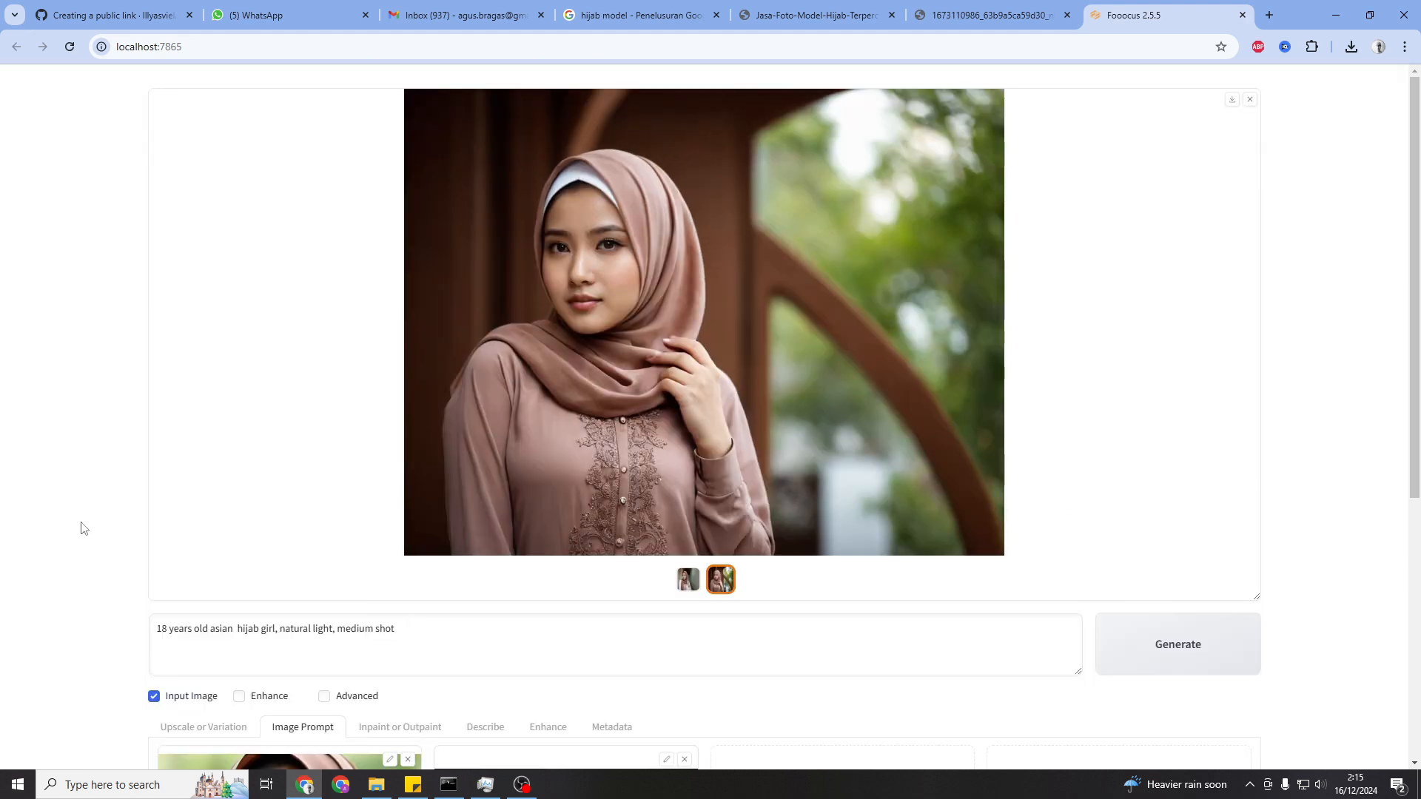
Open the Inpaint or Outpaint tab of the input image options
scroll(81, 527, "down", 3)
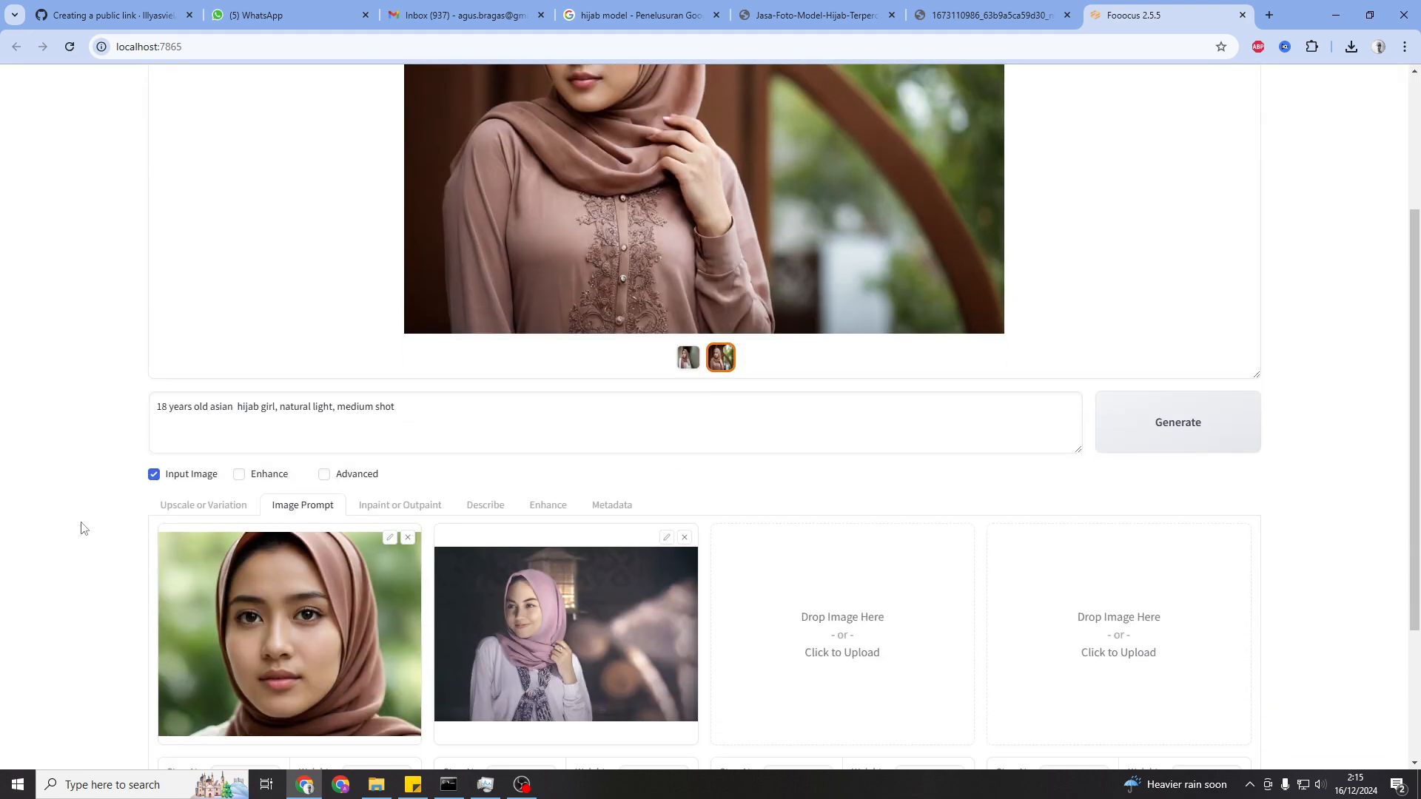
left_click(406, 506)
scroll(406, 508, "down", 4)
scroll(603, 461, "up", 4)
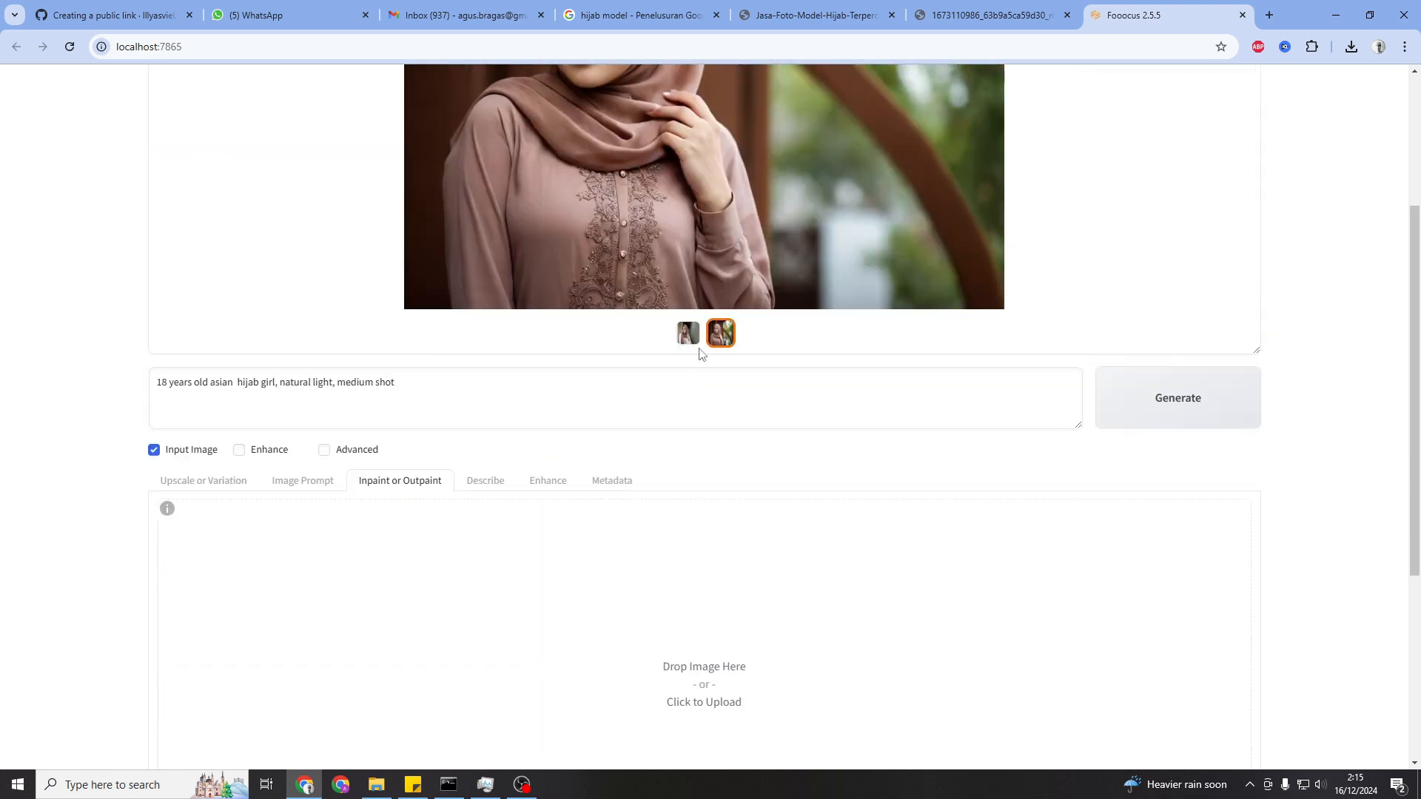
Load the second generated image into the Inpaint area and paint a mask over the girl's hand
left_click_drag(716, 334, 620, 562)
scroll(319, 571, "down", 1)
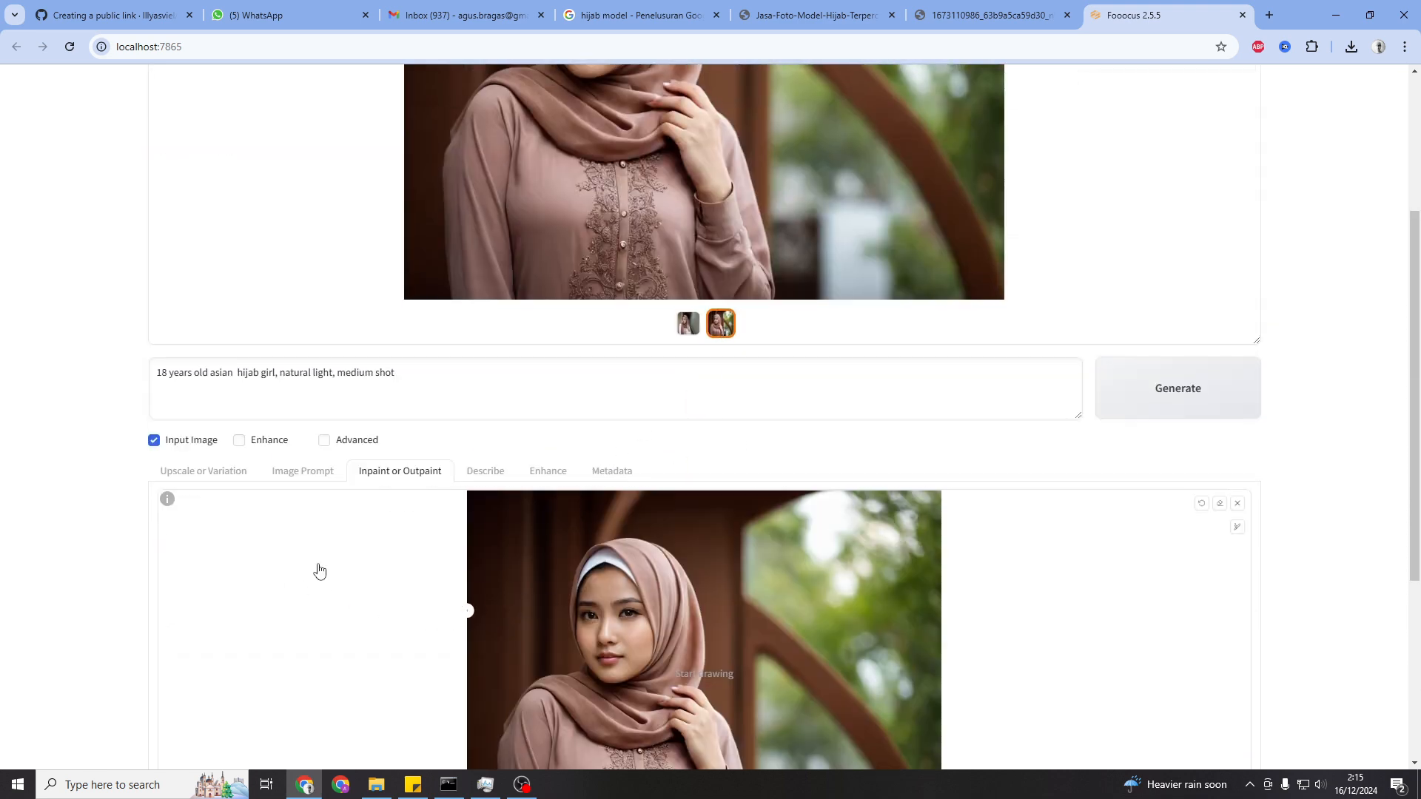
scroll(459, 575, "down", 3)
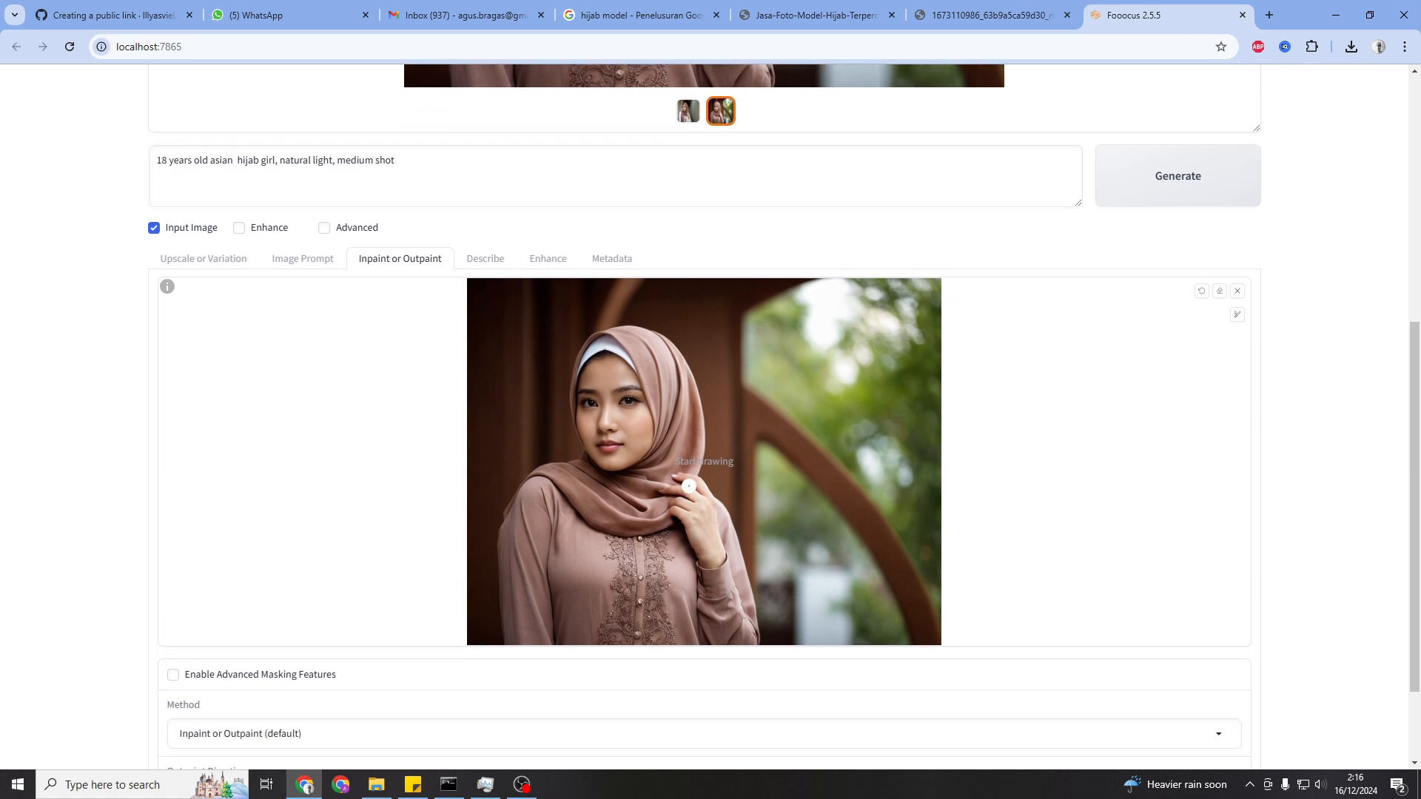
mouse_move(678, 473)
left_mouse_down()
mouse_move(717, 561)
mouse_move(670, 509)
mouse_move(681, 506)
mouse_move(670, 484)
mouse_move(699, 498)
mouse_move(711, 546)
mouse_move(694, 506)
left_mouse_up()
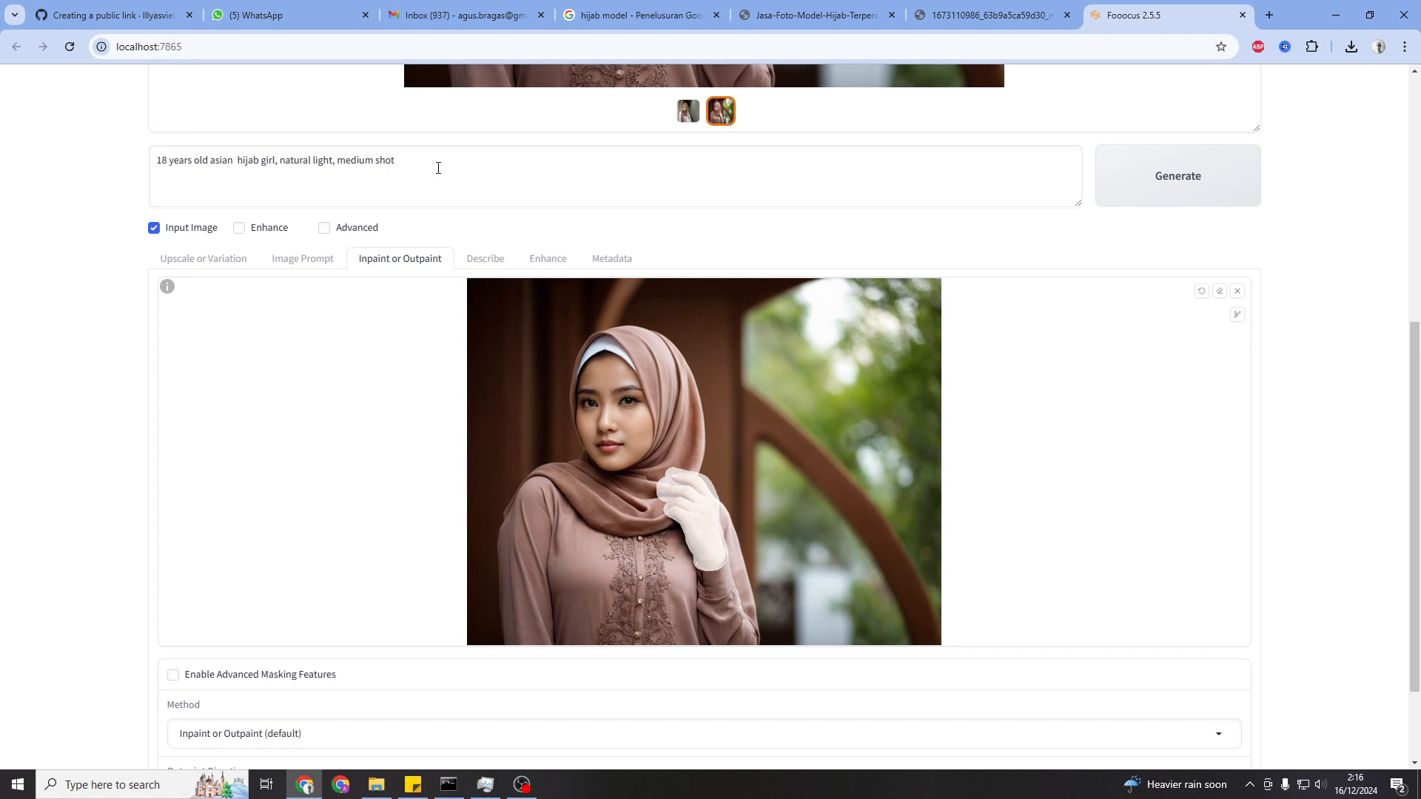
Replace the prompt with "fix hand" and generate the inpainted images
scroll(438, 168, "up", 2)
left_click_drag(433, 320, 108, 323)
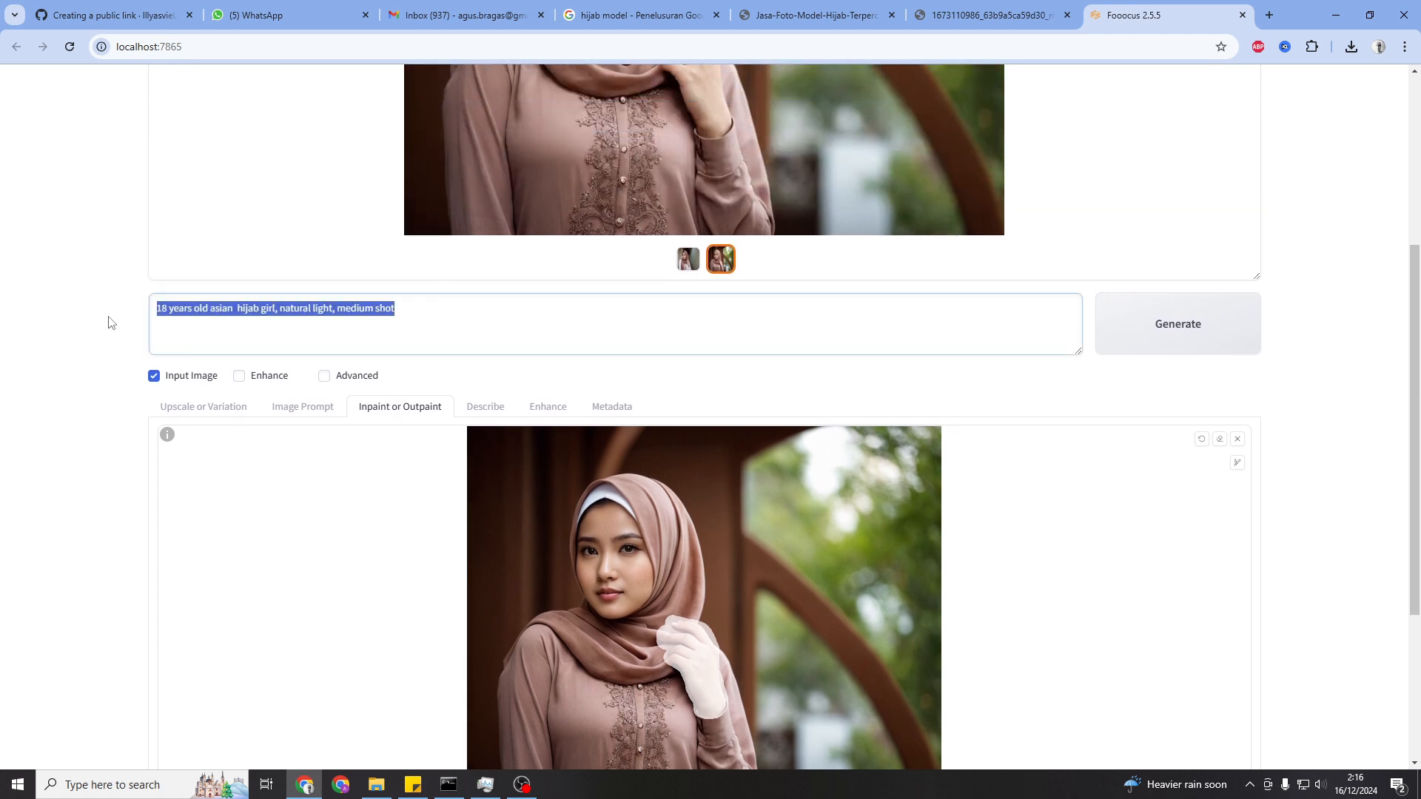
type("fix hand")
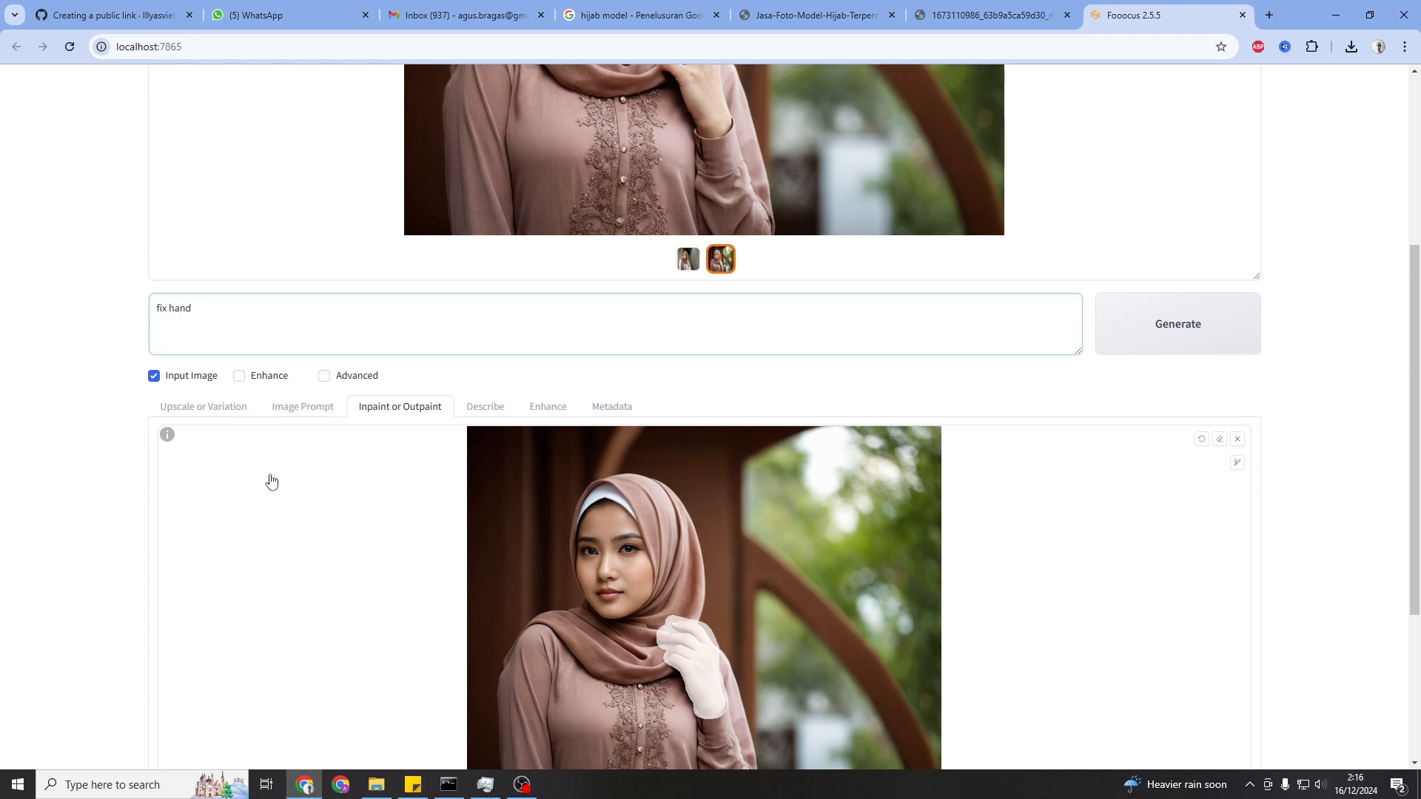
left_click(1214, 339)
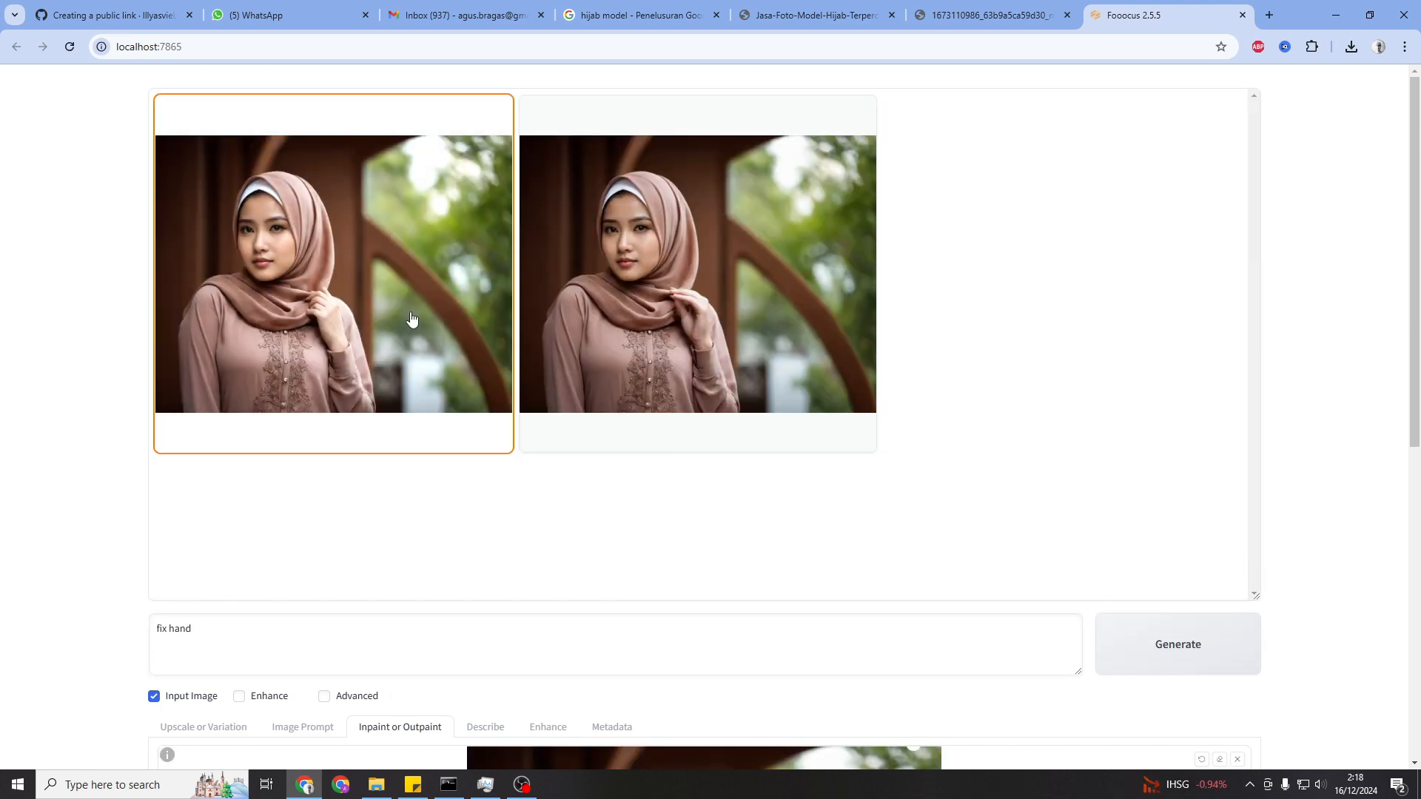
Preview the first inpainted result full size and close the preview
left_click(409, 317)
left_click(699, 436)
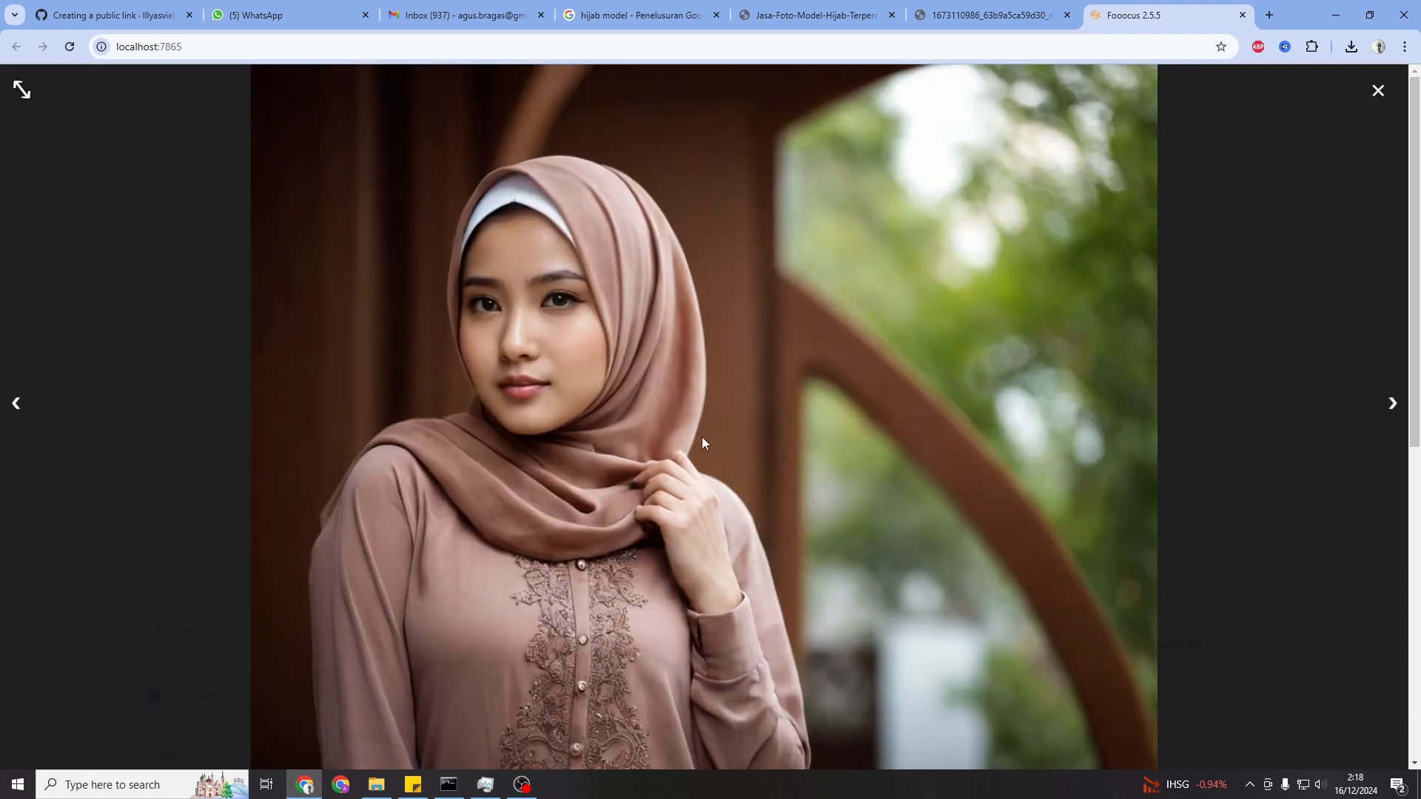
left_click(725, 529)
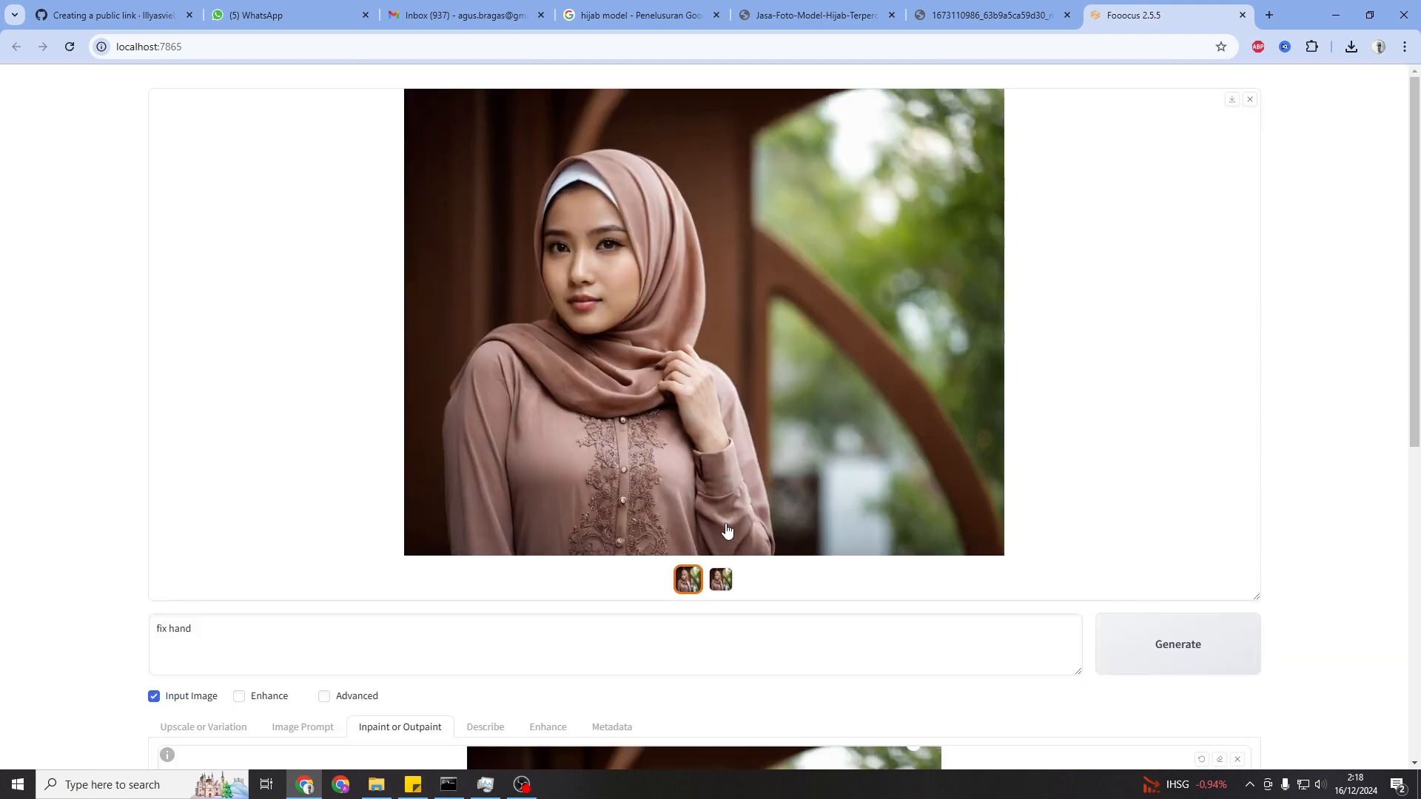
Generate another pair of fixed-hand images and browse both results in the full-size preview
left_click(1162, 643)
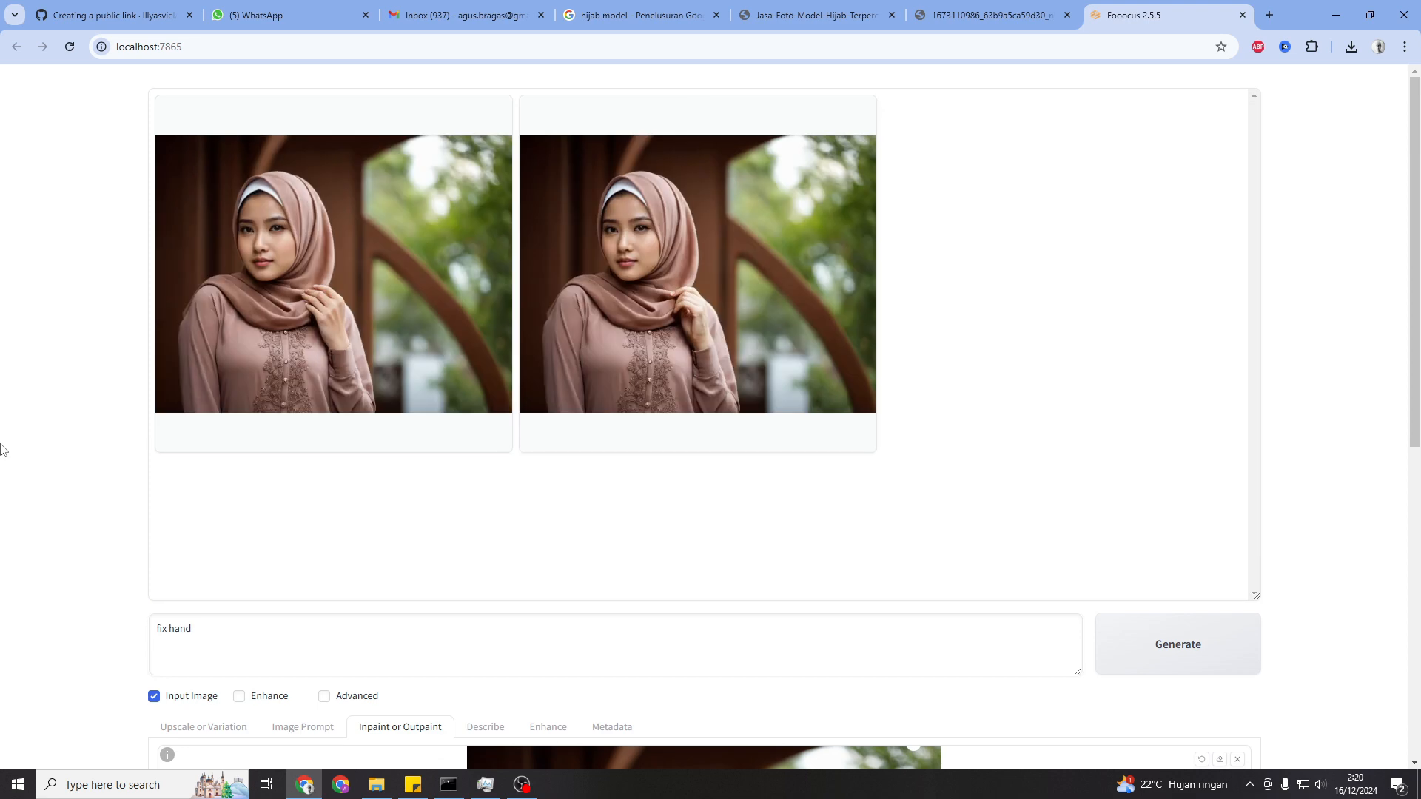
left_click(339, 328)
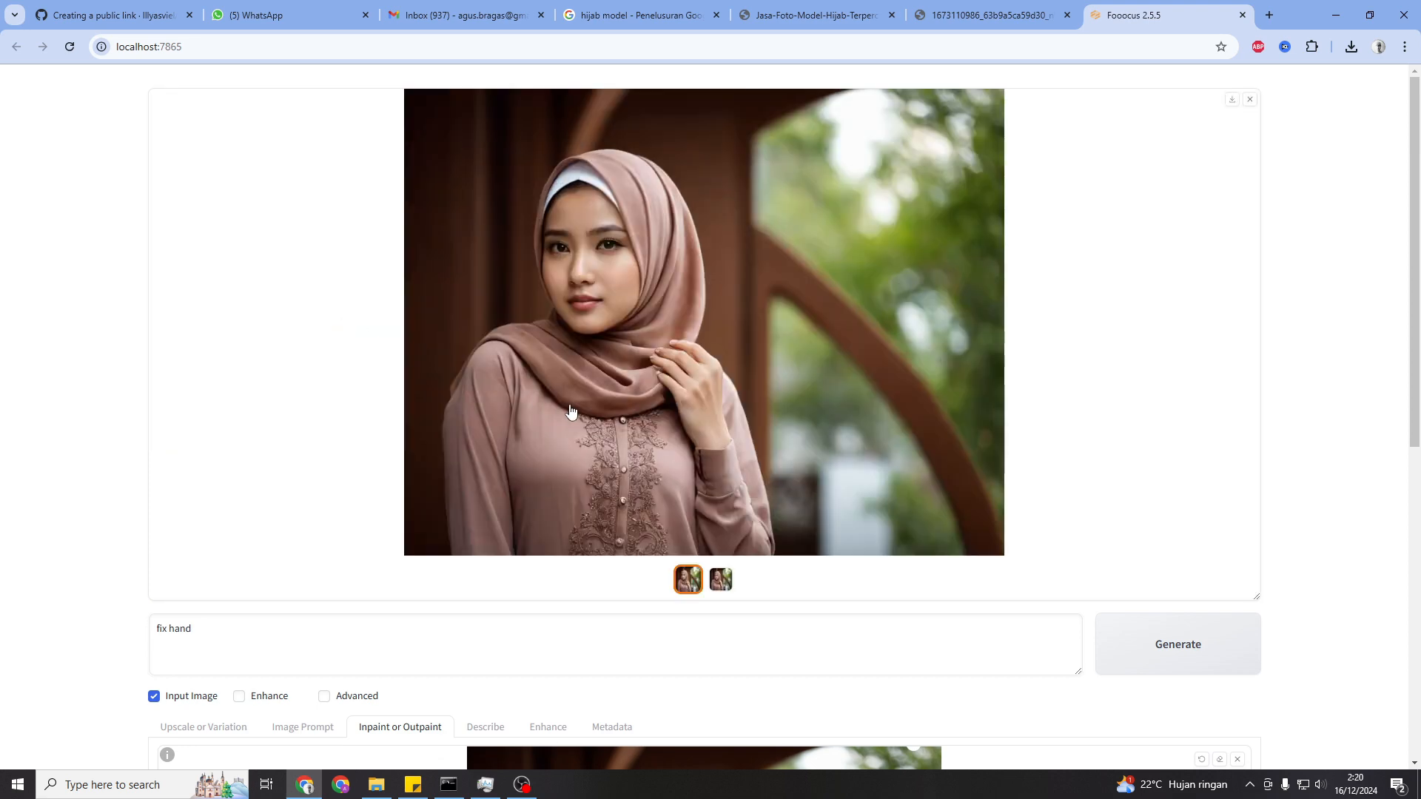
left_click(724, 587)
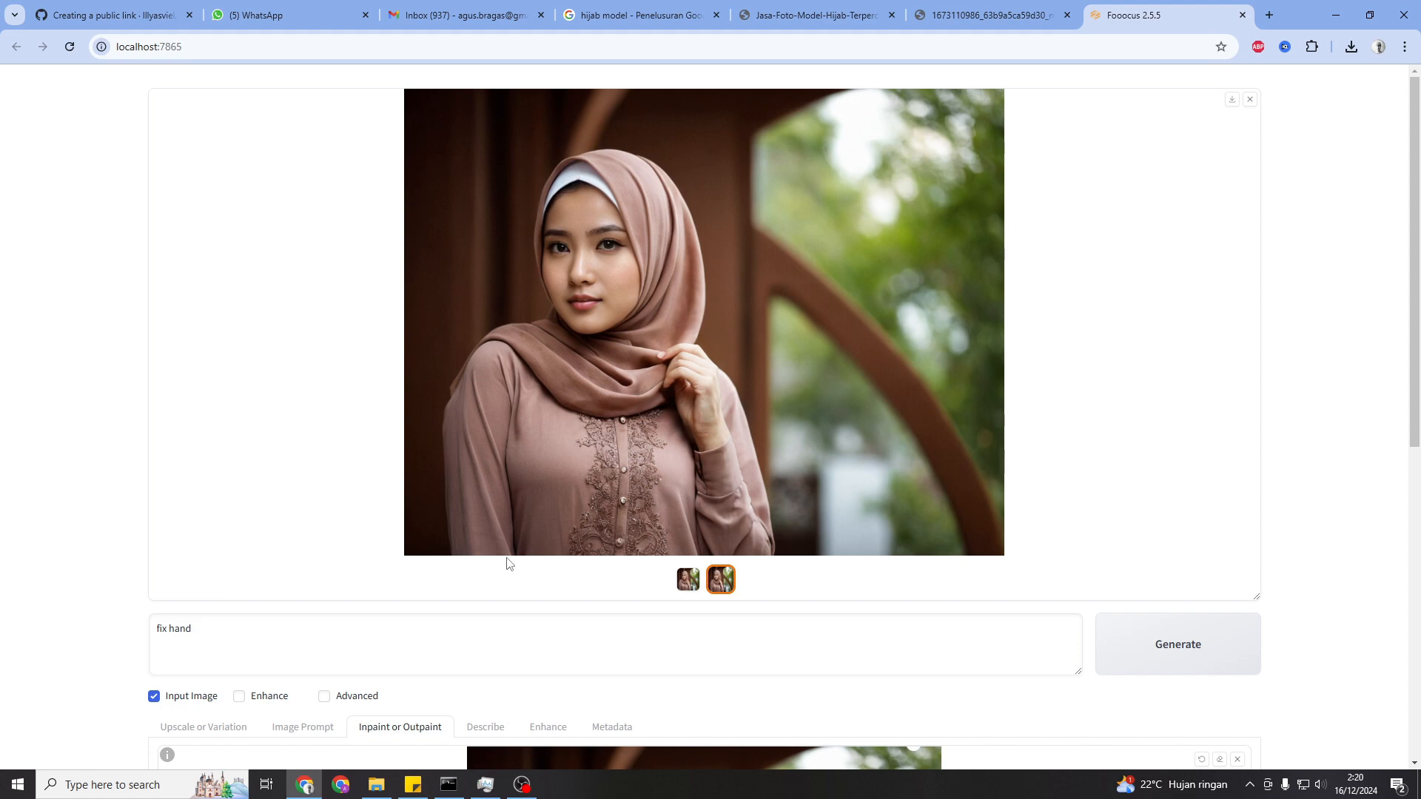
left_click(643, 415)
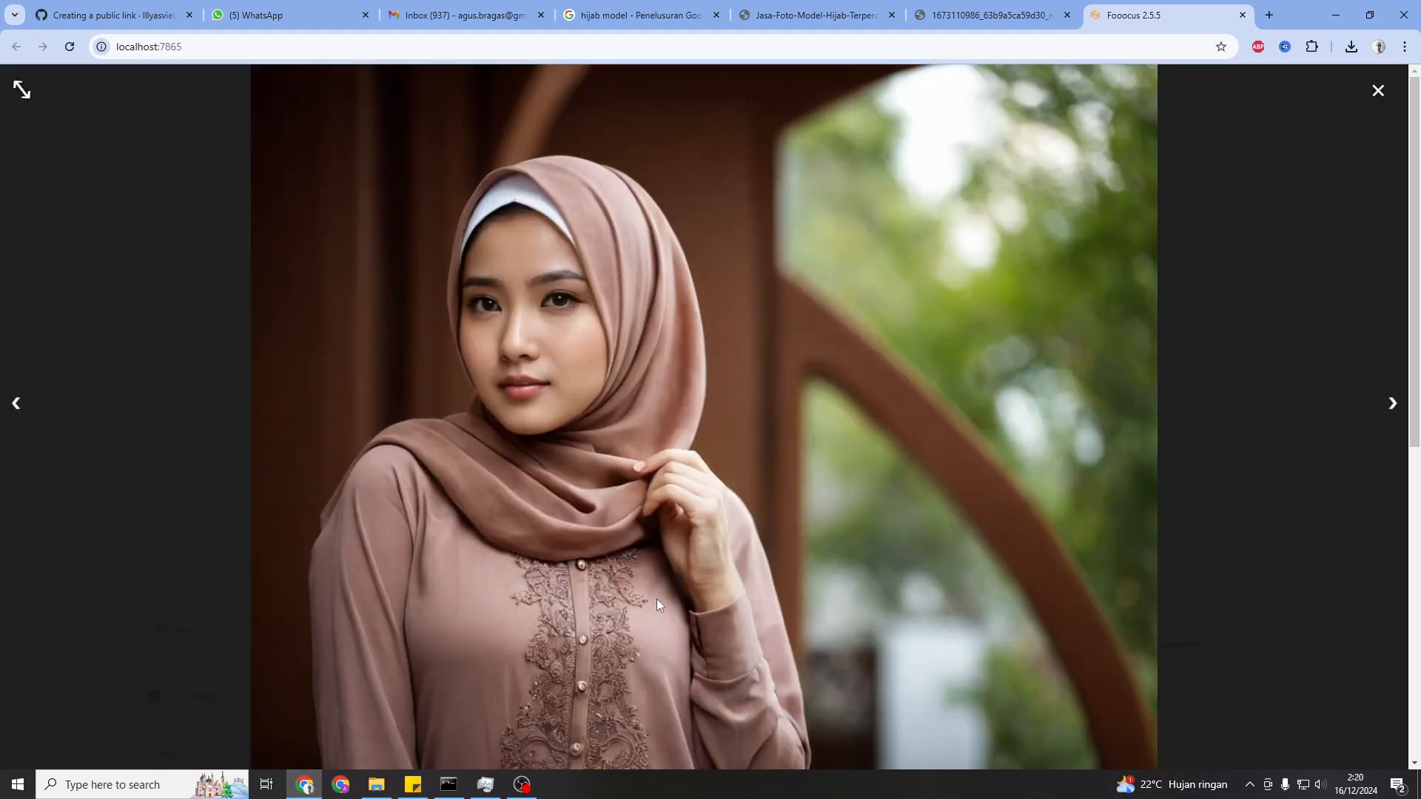
left_click(15, 403)
left_click(1394, 415)
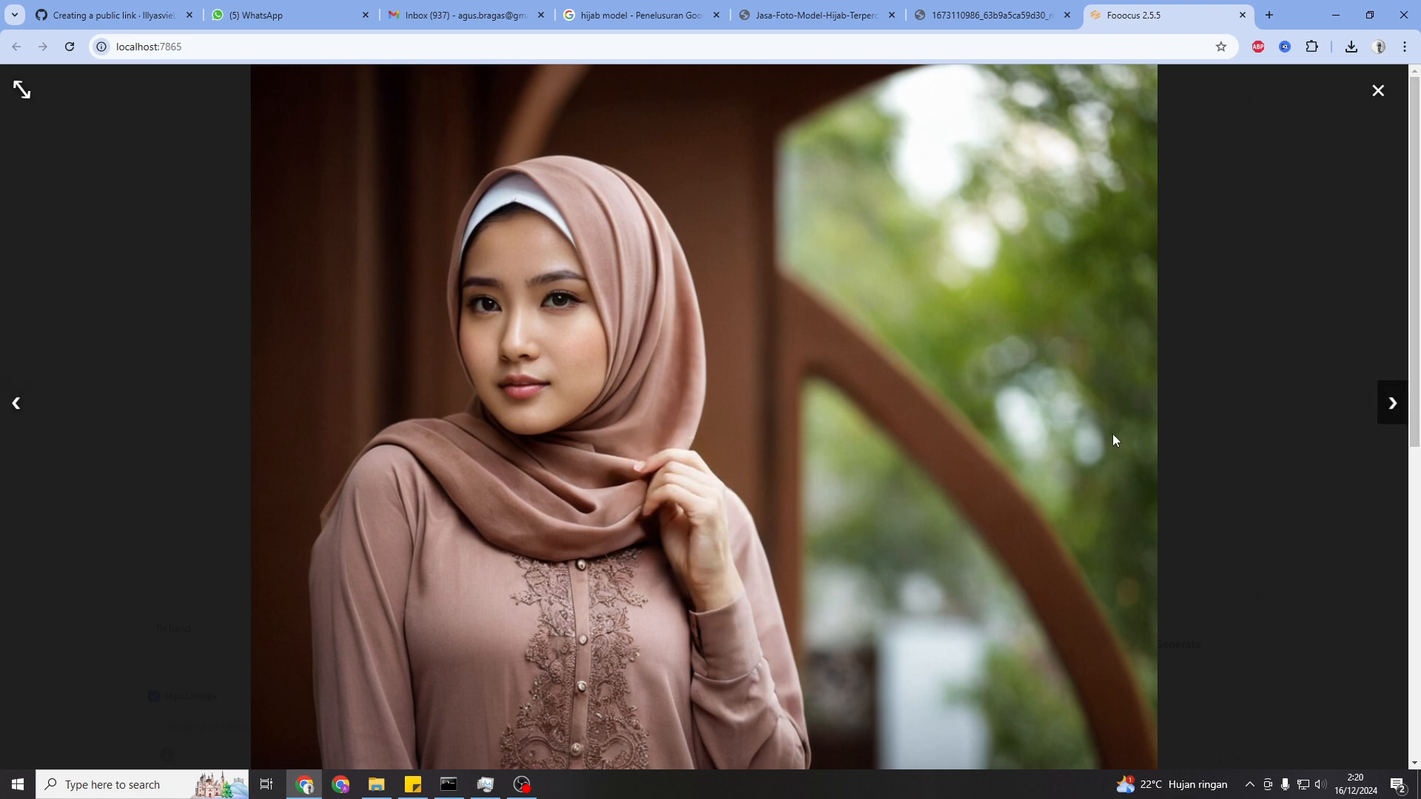